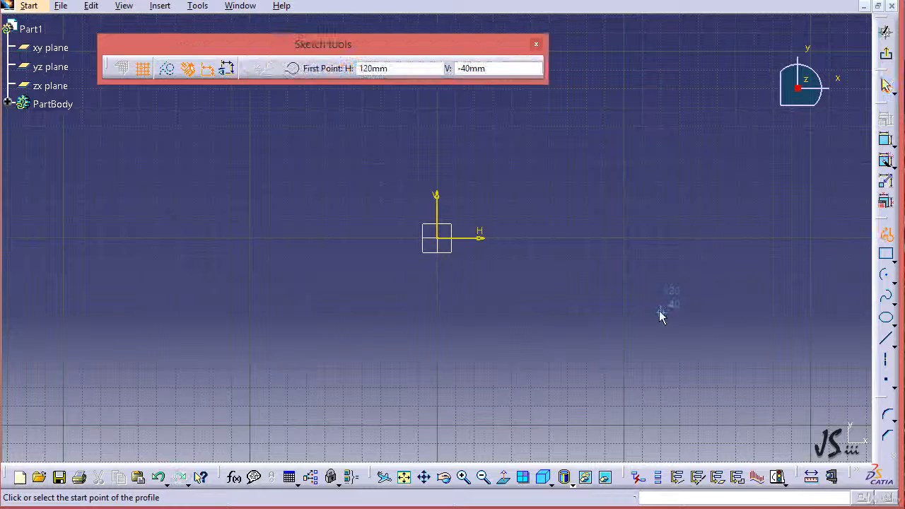
- Sketch a closed four-sided profile around the origin with a horizontal bottom edge about 110 mm long and three slanted edges about 89, 143 and 110 mm
click(568, 313)
click(362, 313)
click(287, 163)
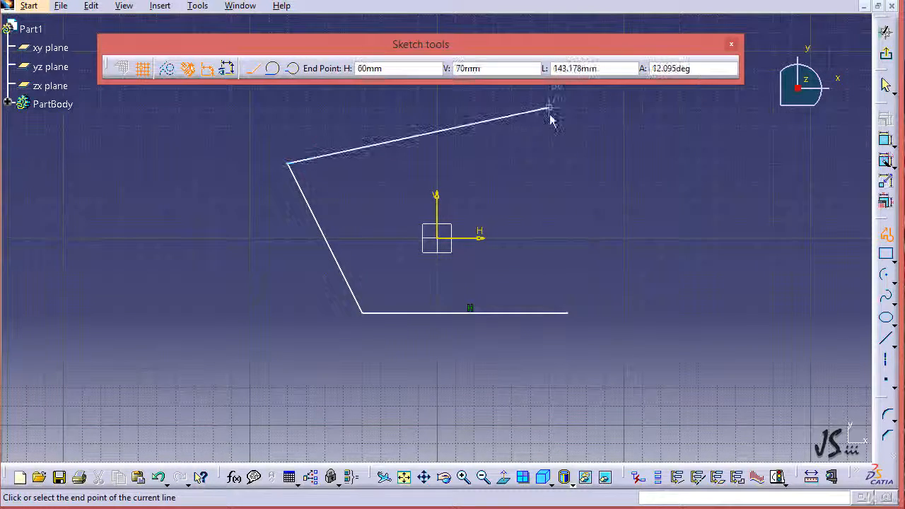
click(550, 109)
click(568, 312)
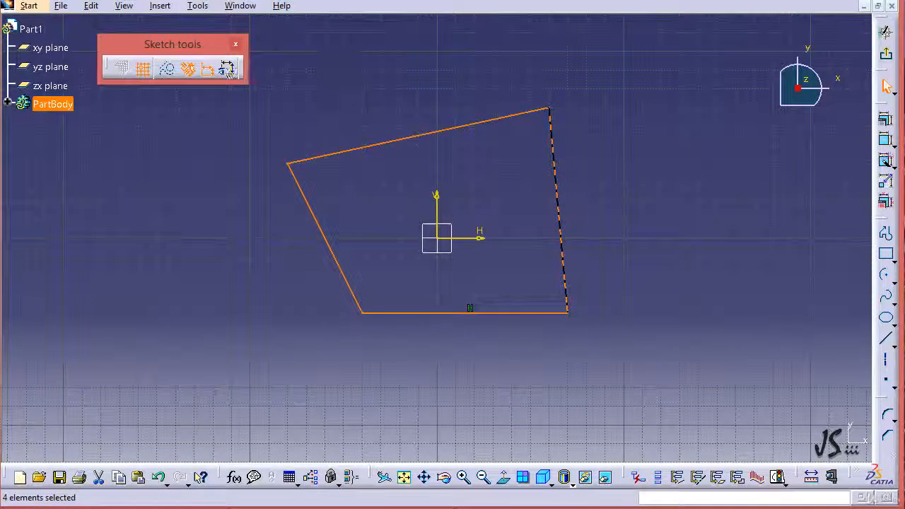
- Apply Auto Constraint to the four profile lines without reference elements or symmetry lines
click(159, 6)
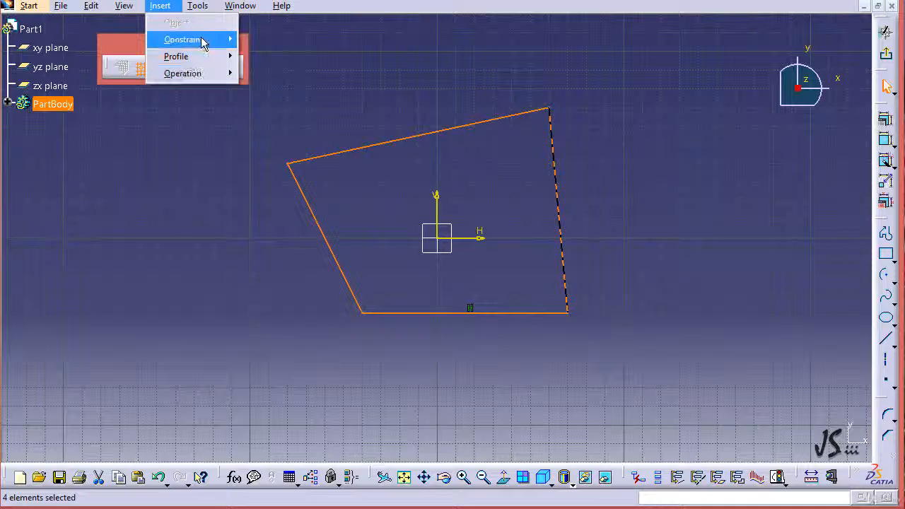
mouse_move(202, 39)
mouse_move(311, 64)
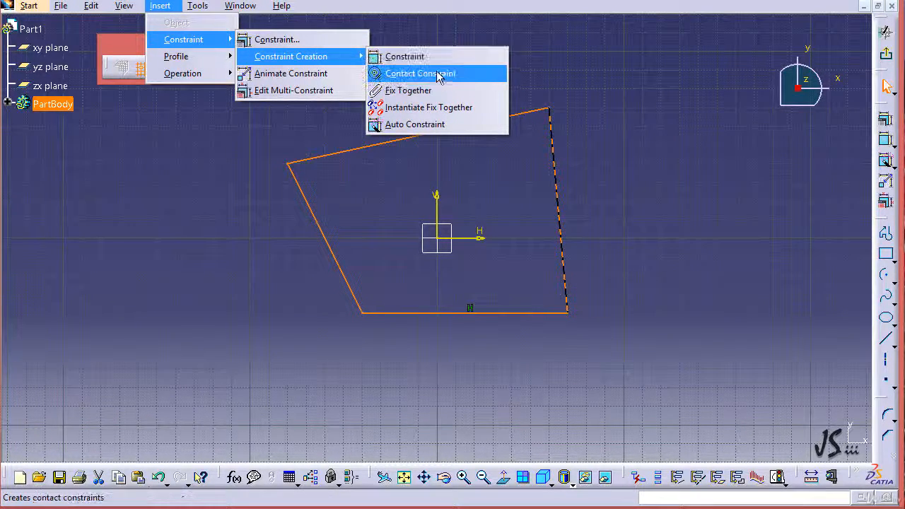
click(423, 130)
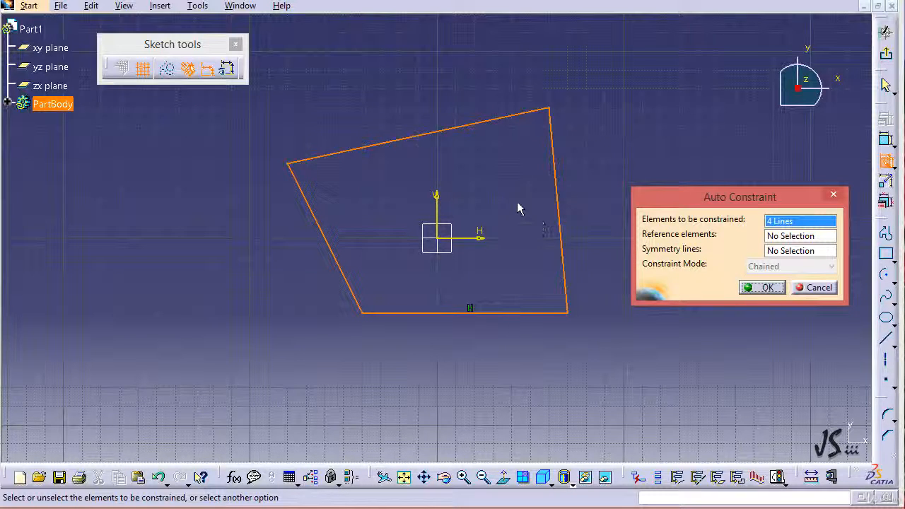
click(762, 287)
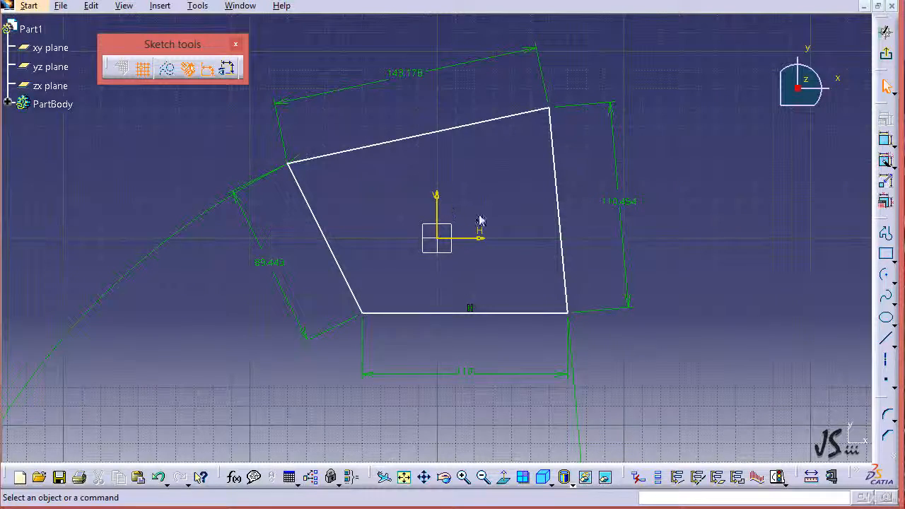
- Reposition the large angle dimension closer to the profile, just below its bottom edge
mouse_move(487, 358)
middle_down()
mouse_move(504, 235)
mouse_move(501, 172)
mouse_move(488, 300)
middle_up()
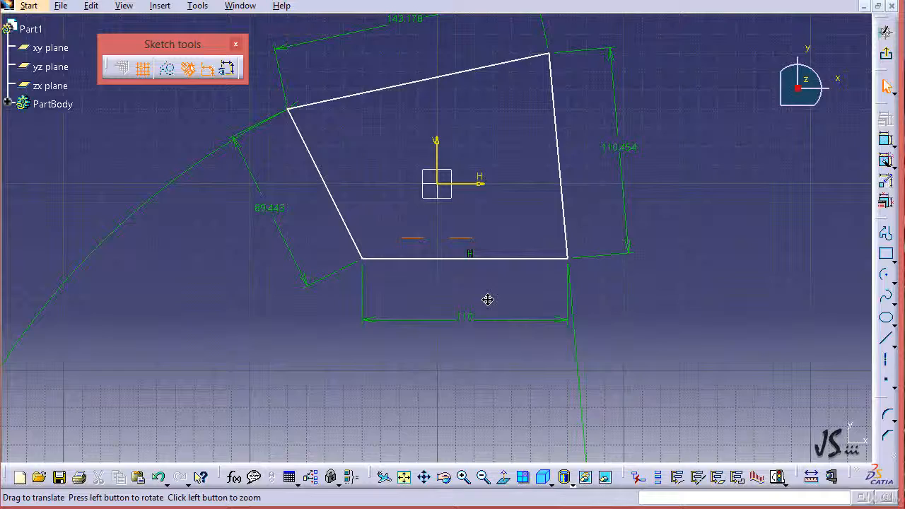
mouse_move(448, 398)
middle_down()
mouse_move(515, 185)
mouse_move(588, 93)
mouse_move(481, 268)
mouse_move(455, 295)
middle_up()
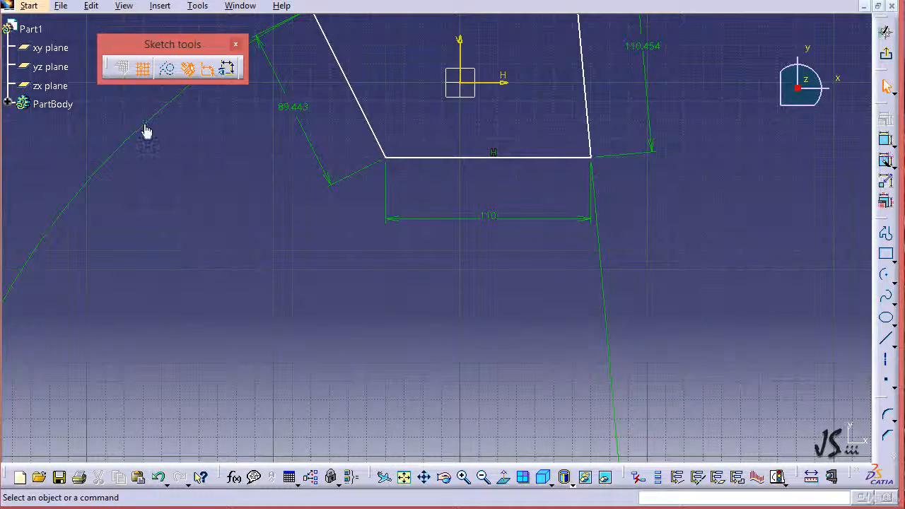
drag(145, 132, 375, 196)
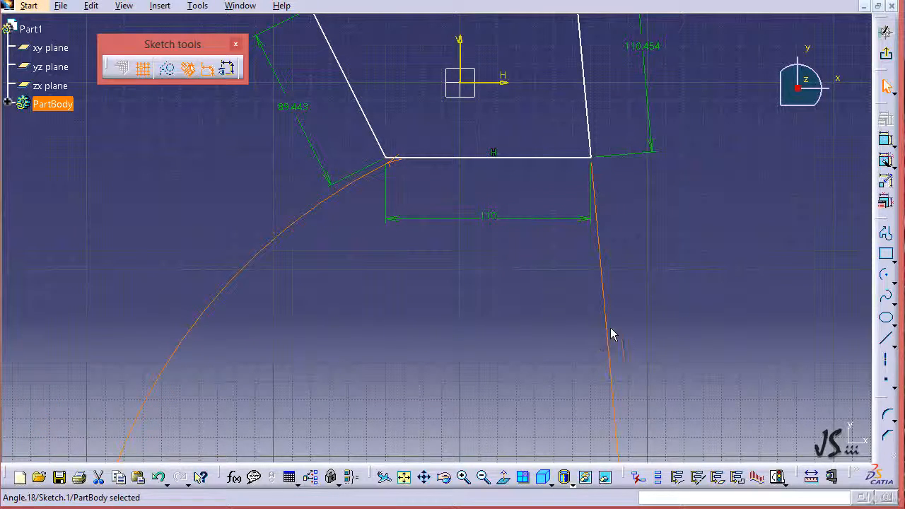
middle_drag(513, 140, 445, 289)
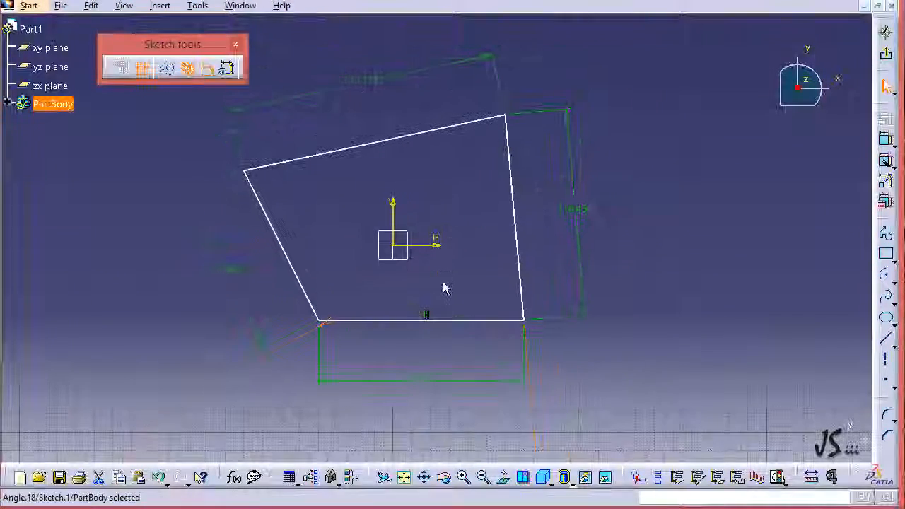
- Undo the angle dimension move and the automatic constraints on the profile
key(ctrl+z)
key(ctrl+z)
key(ctrl+z)
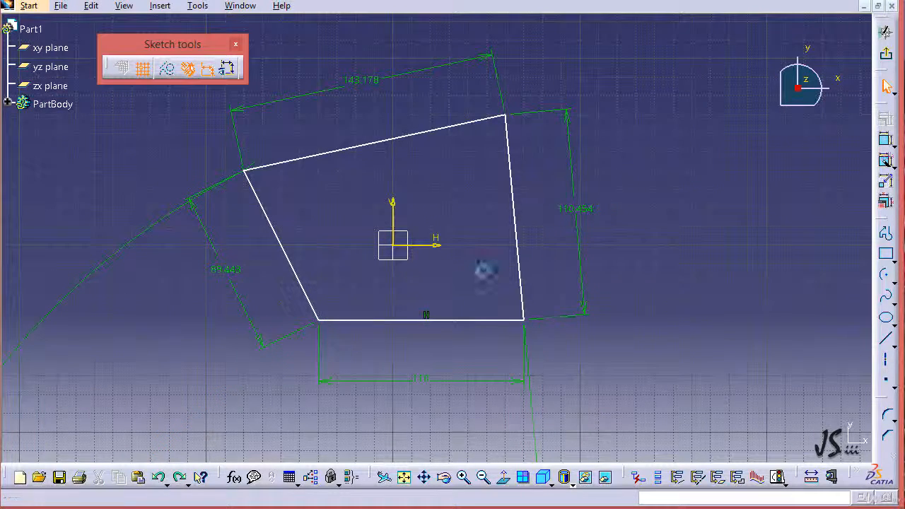
click(487, 263)
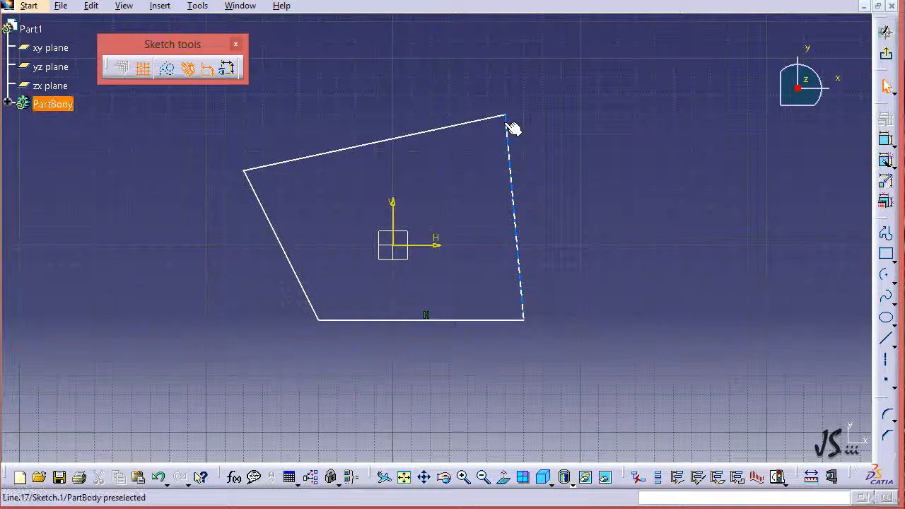
- Move the profile's upper-right corner so the right edge is vertical, and apply Auto Constraint to all four lines
drag(510, 119, 528, 116)
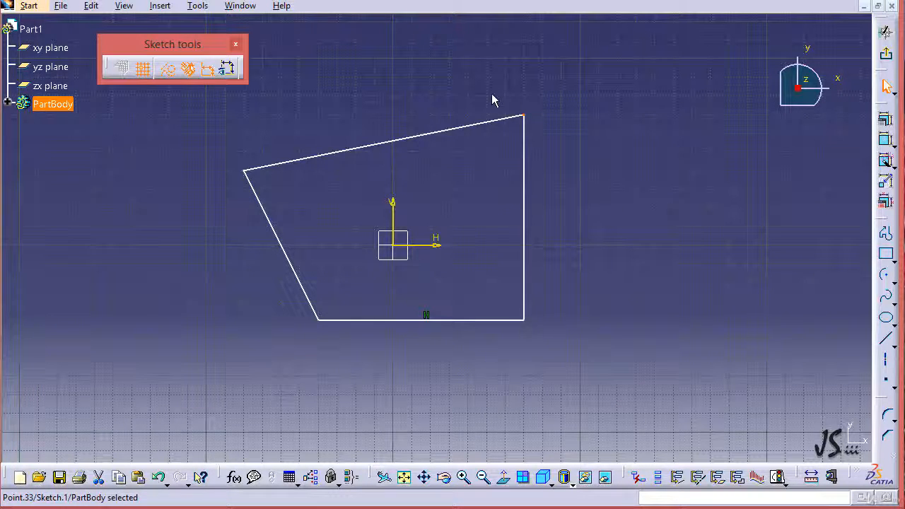
mouse_move(587, 89)
mouse_down()
mouse_move(462, 252)
mouse_move(269, 368)
mouse_move(281, 364)
mouse_move(224, 367)
mouse_up()
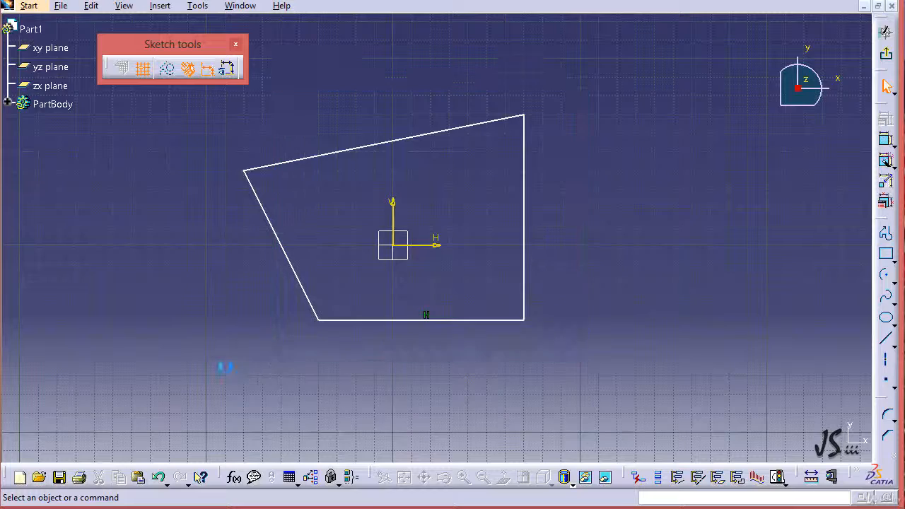
click(889, 162)
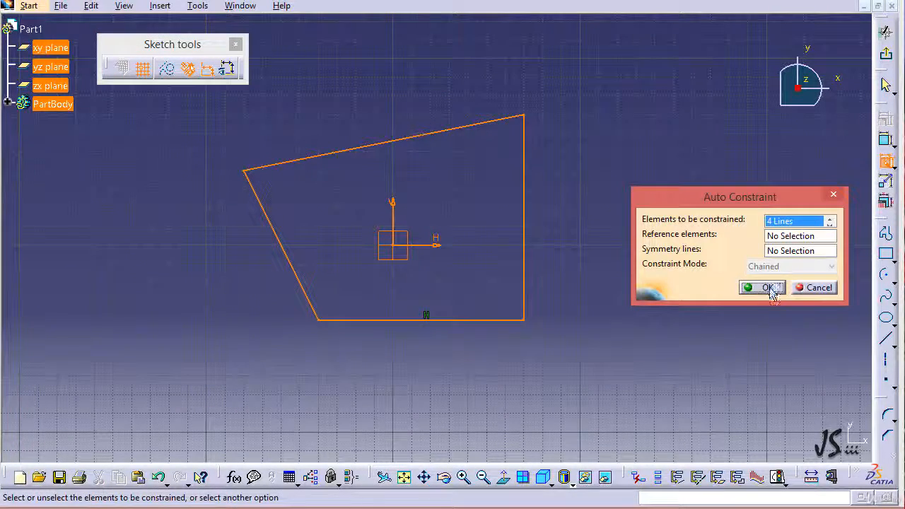
click(765, 290)
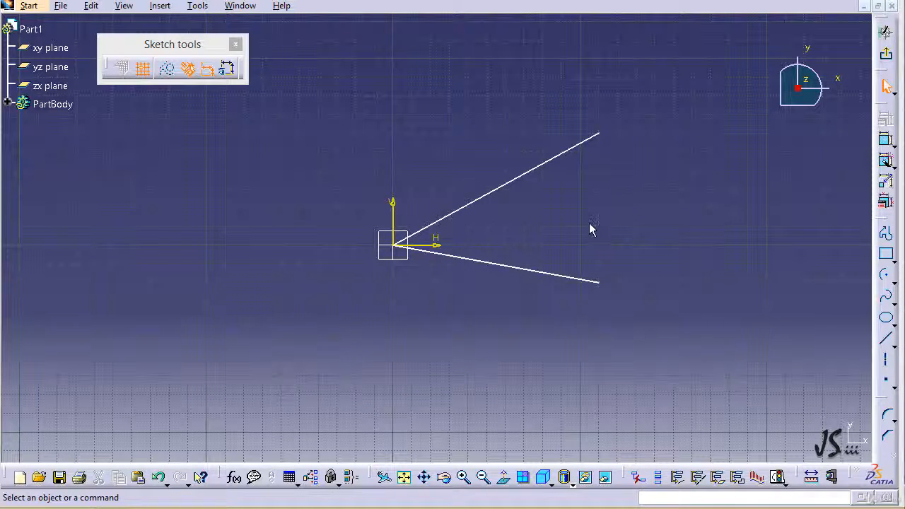
- Add an angle constraint between the two lines meeting at the origin and place its dimension between them
click(501, 195)
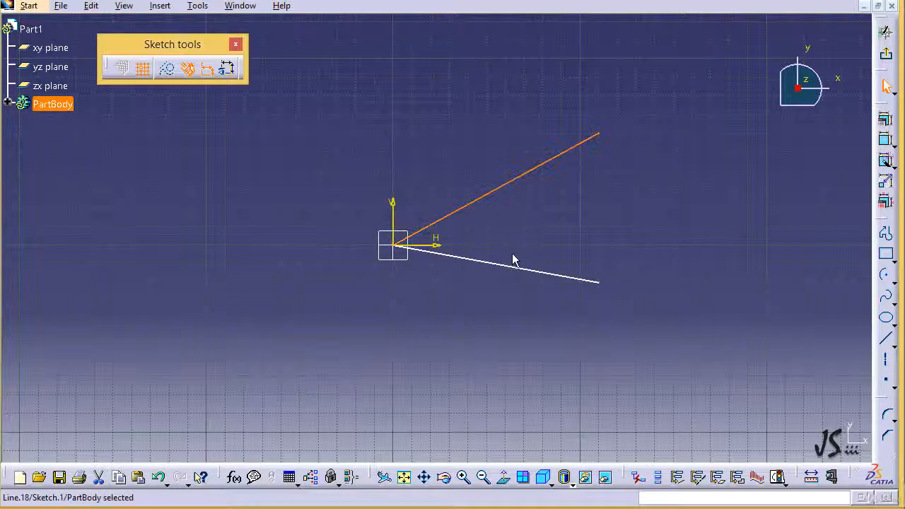
ctrl+click(521, 275)
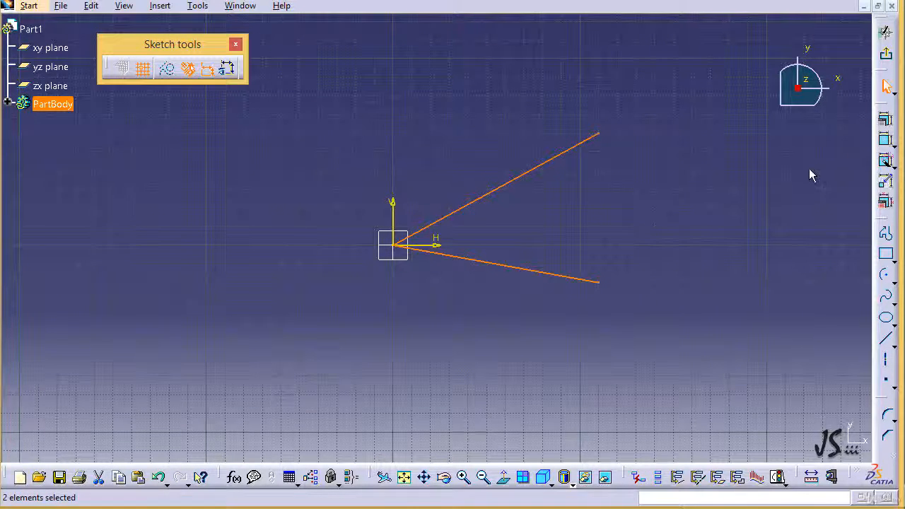
click(885, 124)
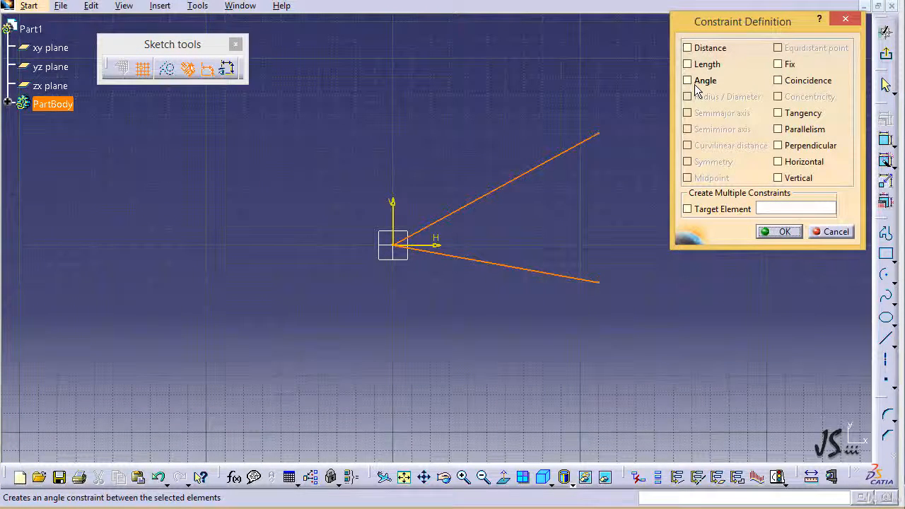
click(695, 82)
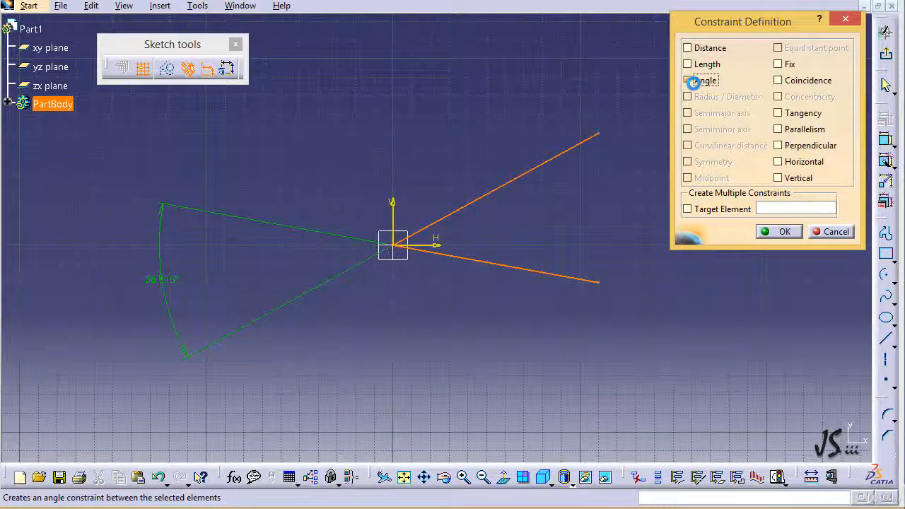
click(779, 232)
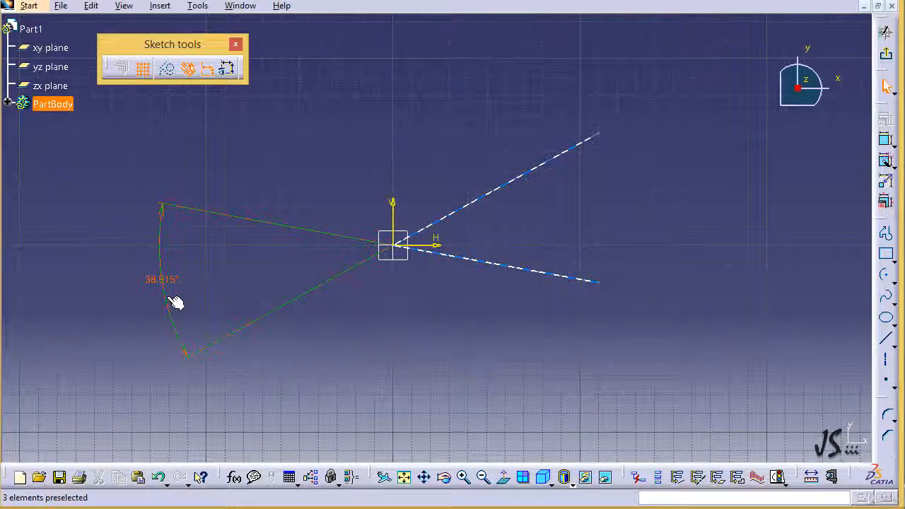
drag(172, 303, 471, 259)
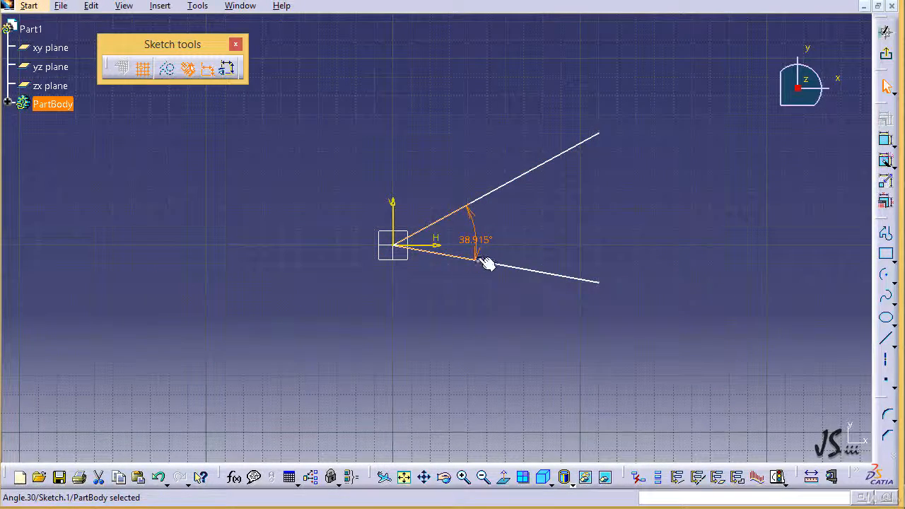
- Set the angle between the two lines to 45 degrees
click(496, 244)
double_click(488, 240)
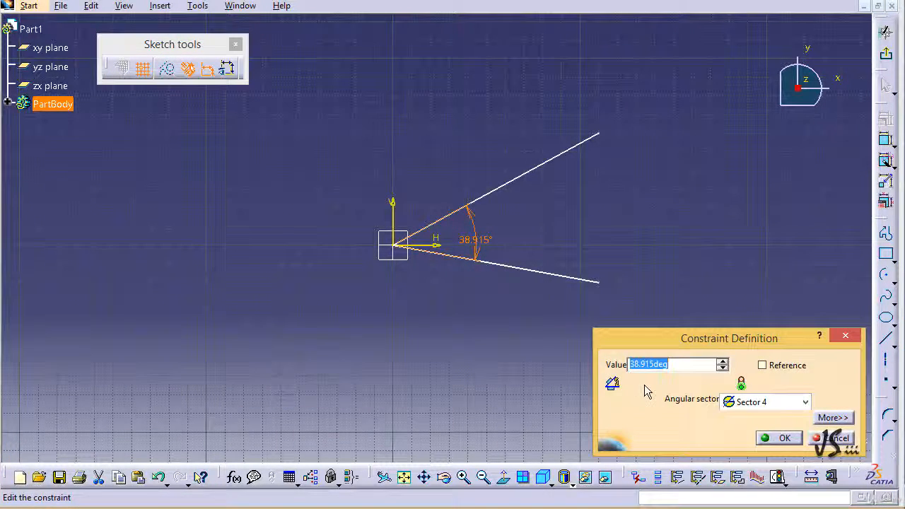
text(45)
key(Return)
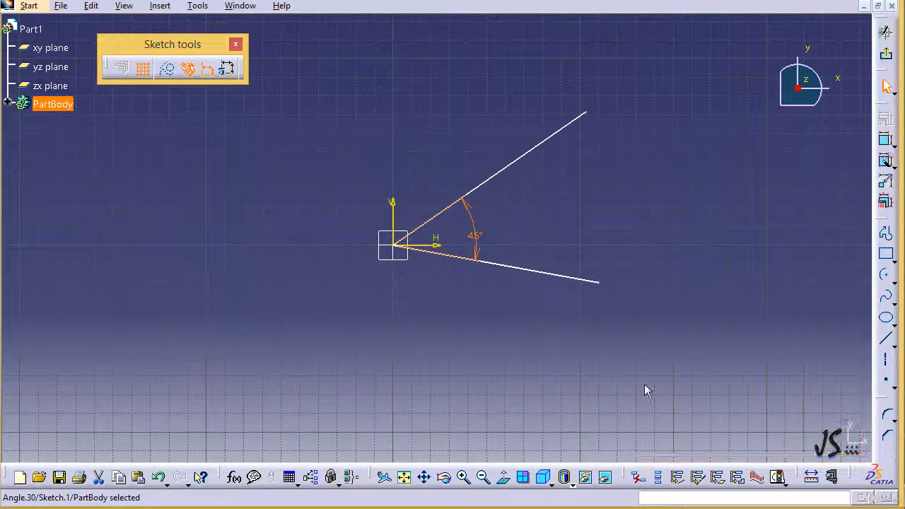
click(572, 367)
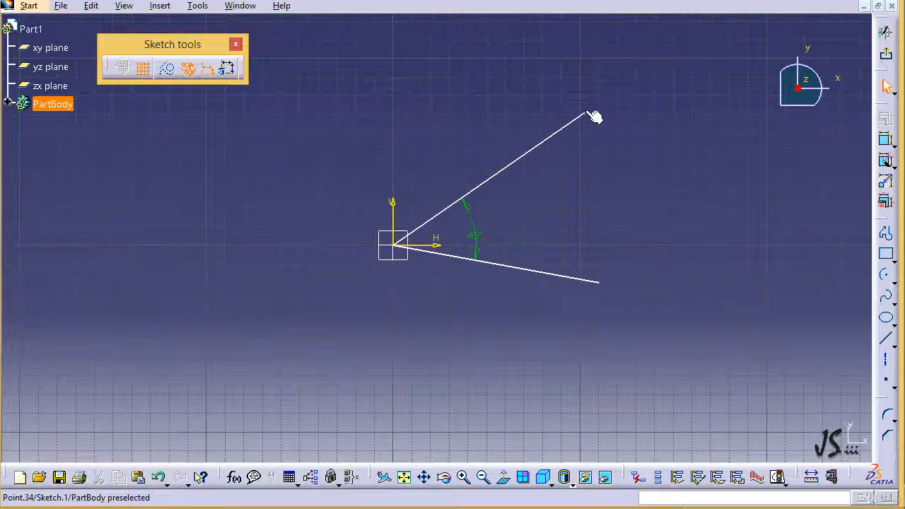
- Move the upper line's free endpoint to several positions to test how the angle constraint responds
mouse_move(587, 114)
mouse_down()
mouse_move(529, 75)
mouse_move(602, 117)
mouse_move(640, 222)
mouse_move(625, 135)
mouse_move(633, 145)
mouse_move(636, 133)
mouse_up()
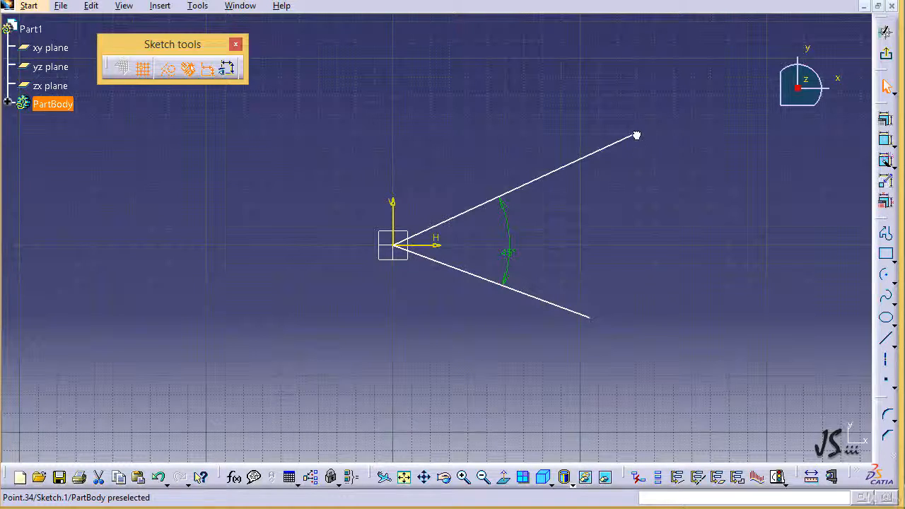
drag(637, 135, 620, 99)
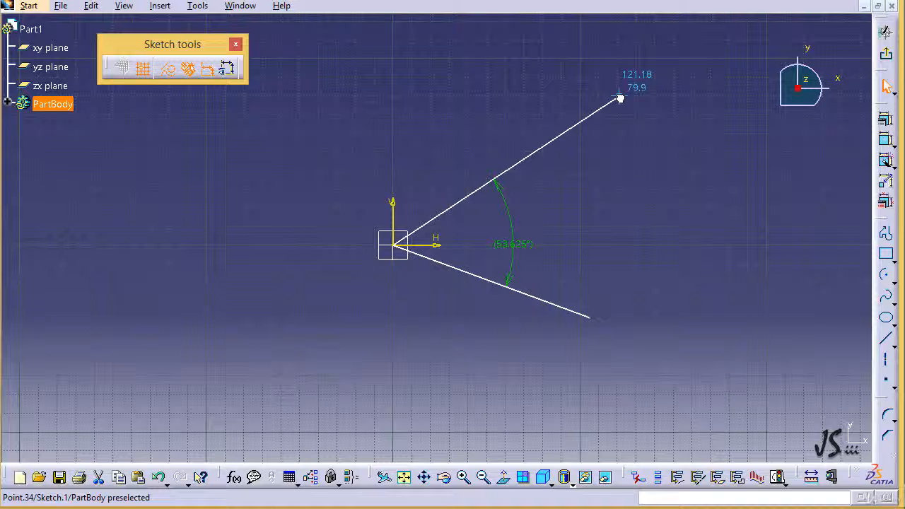
drag(621, 99, 621, 98)
mouse_move(627, 101)
mouse_down()
mouse_move(628, 124)
mouse_move(625, 106)
mouse_up()
drag(617, 81, 636, 94)
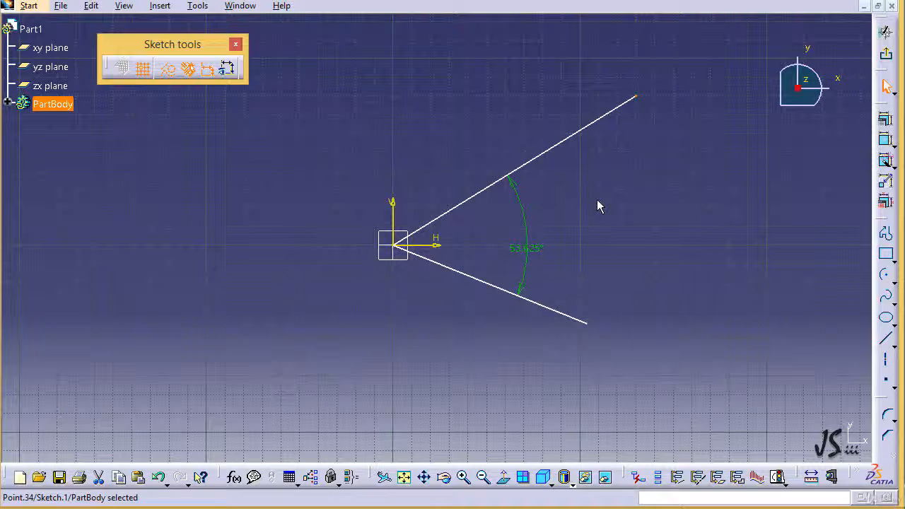
mouse_move(637, 96)
mouse_down()
mouse_move(630, 115)
mouse_move(622, 92)
mouse_move(633, 102)
mouse_up()
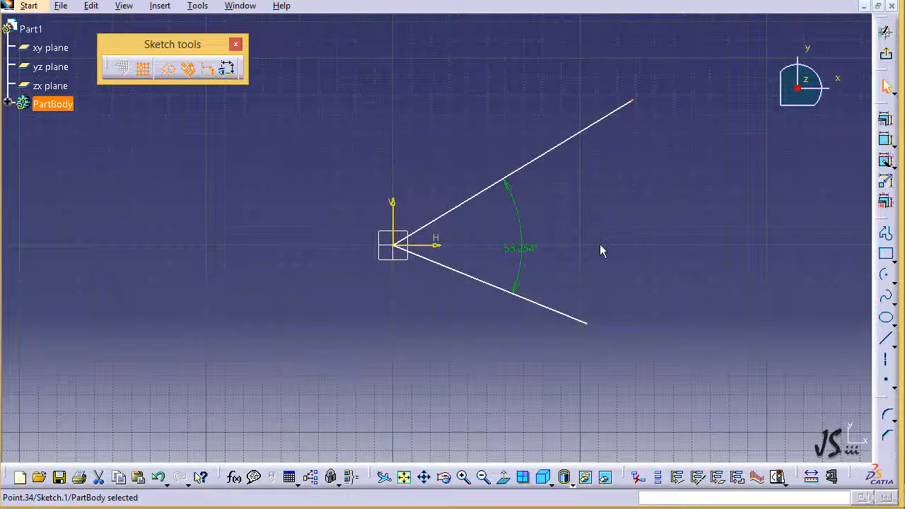
- Turn the angle constraint into a reference dimension and test it by moving the upper line's free endpoint inward
double_click(522, 250)
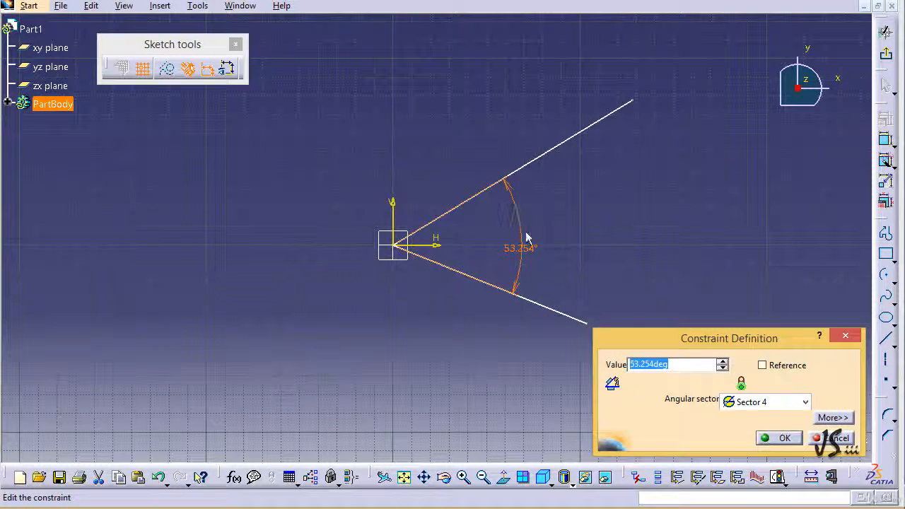
click(762, 366)
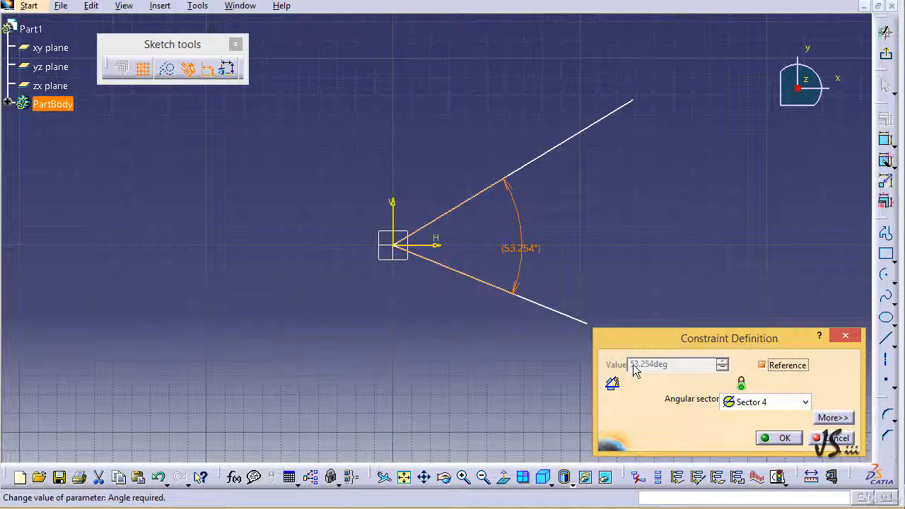
click(765, 439)
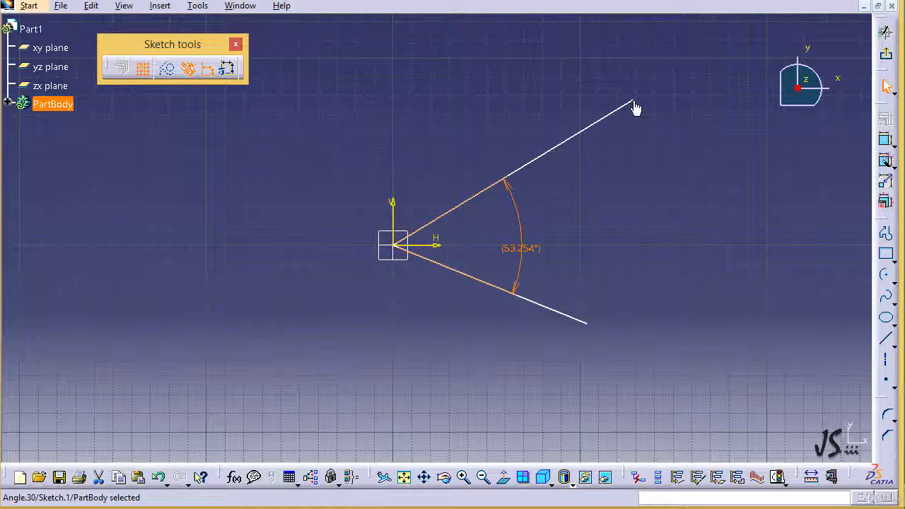
drag(635, 107, 598, 115)
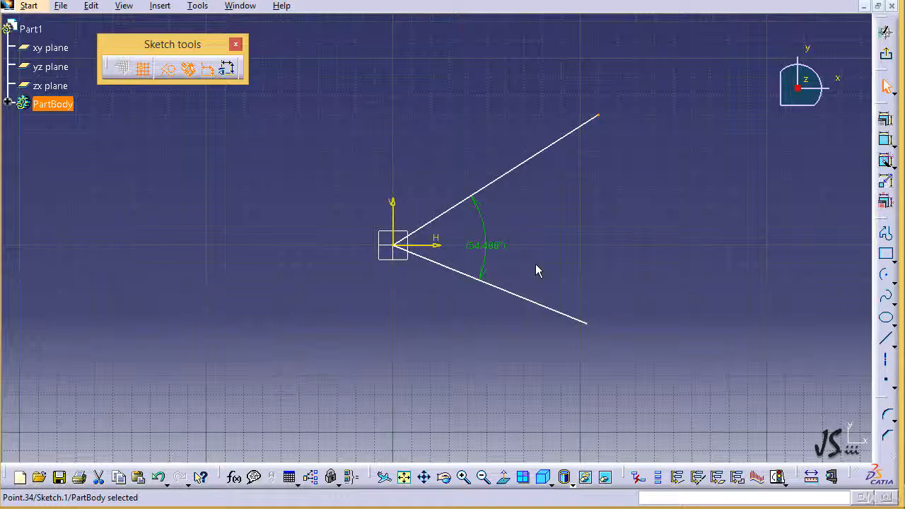
- Make the angle dimension driving again by turning off its Reference option, and set it to 45 degrees
double_click(494, 251)
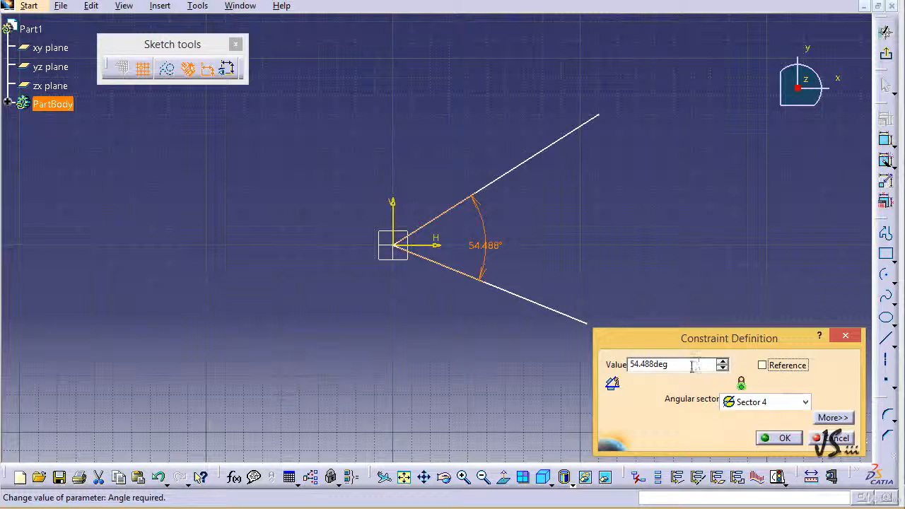
drag(692, 366, 571, 382)
text(45)
key(Return)
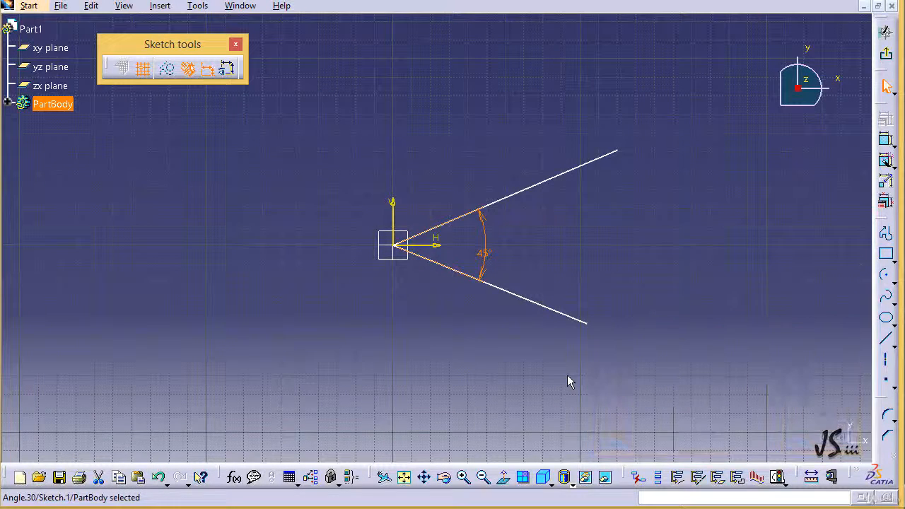
- Start a constraint animation on the angle between the two lines, keeping the sketch and the animation settings in view
click(517, 342)
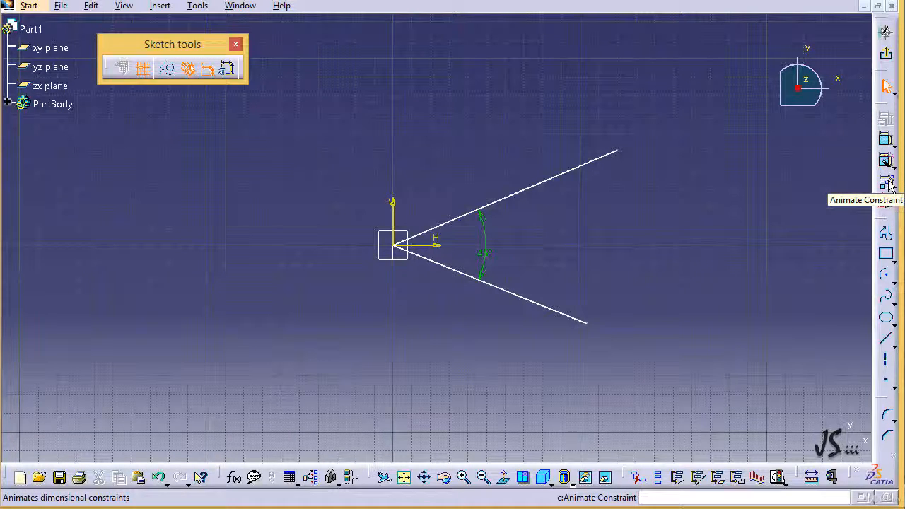
click(158, 7)
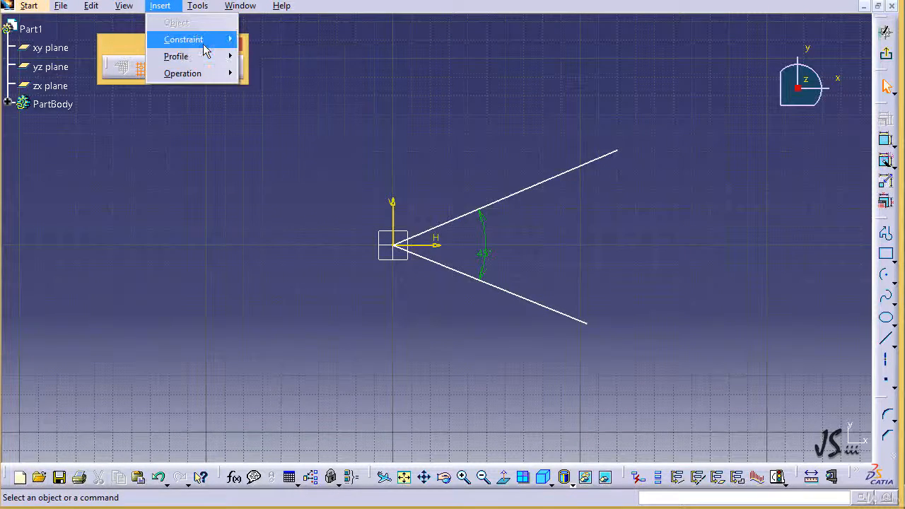
mouse_move(205, 41)
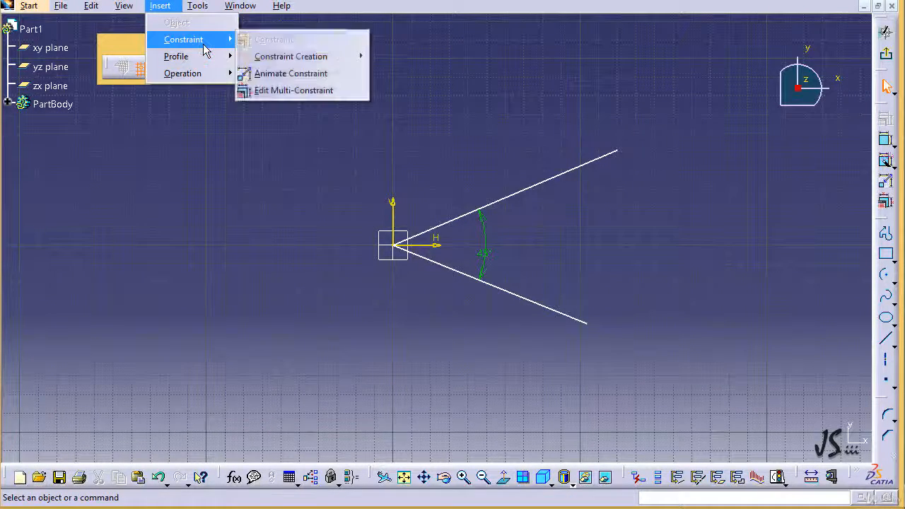
click(325, 74)
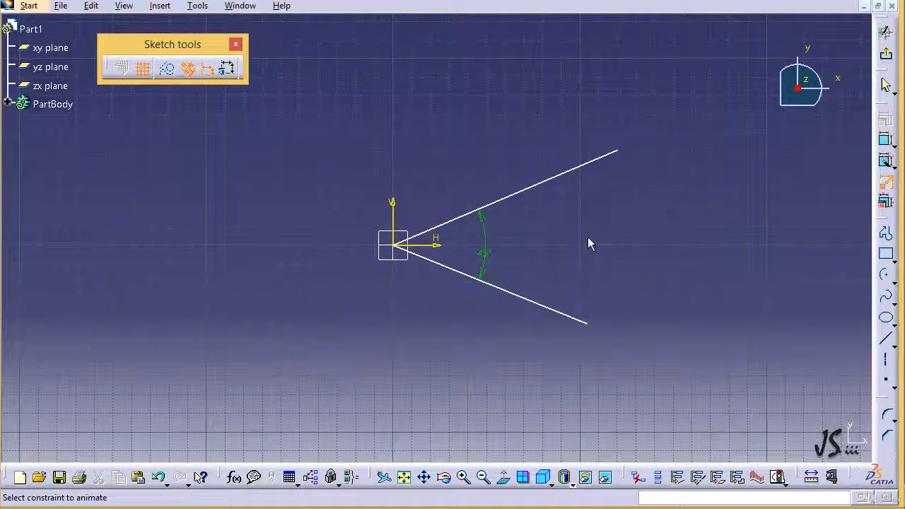
middle_drag(588, 239, 443, 241)
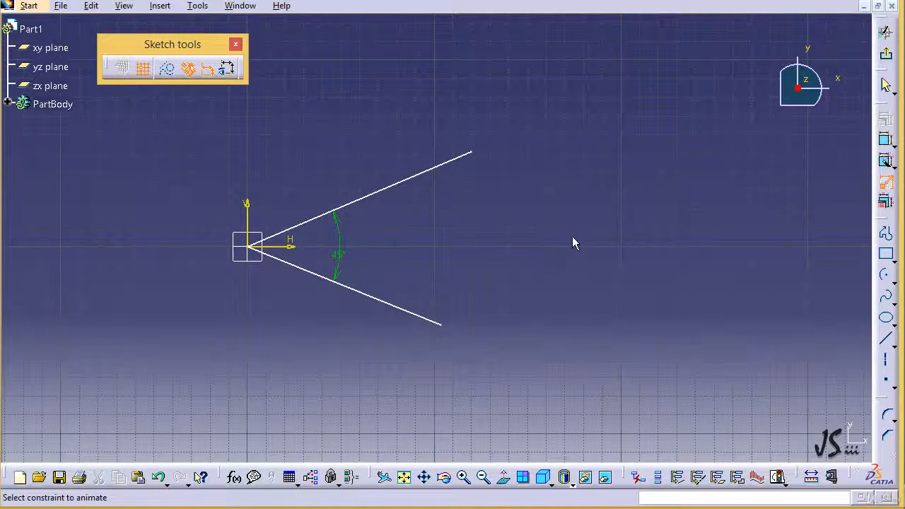
click(344, 248)
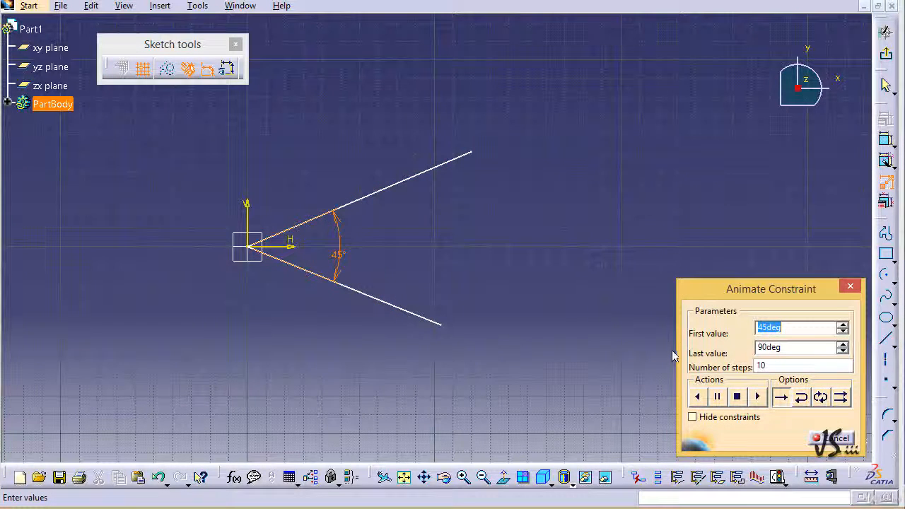
drag(733, 286, 703, 147)
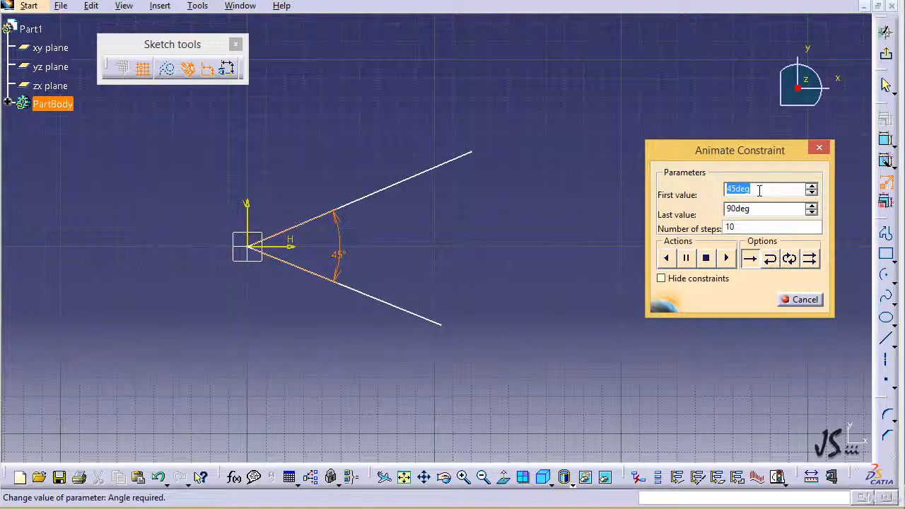
- Set the angle animation to run from 0 to 360 degrees in 30 steps
text(0)
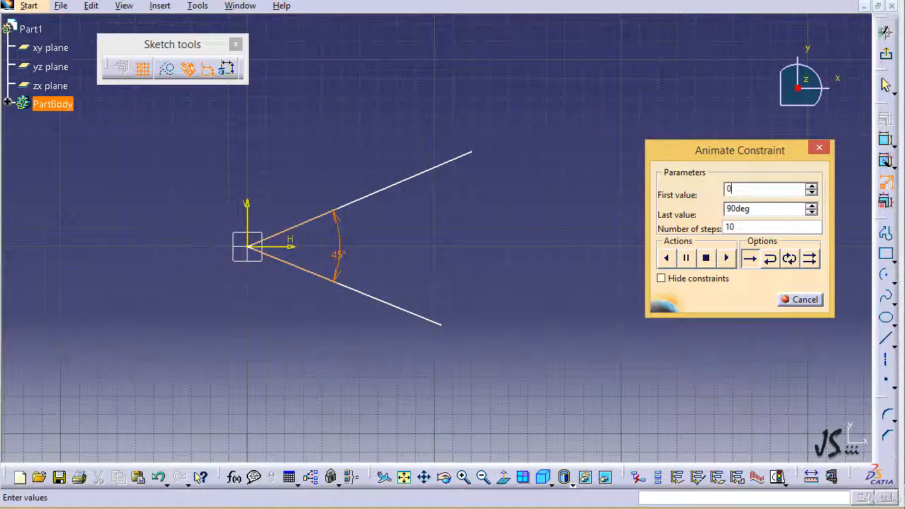
double_click(758, 211)
text(360)
double_click(731, 227)
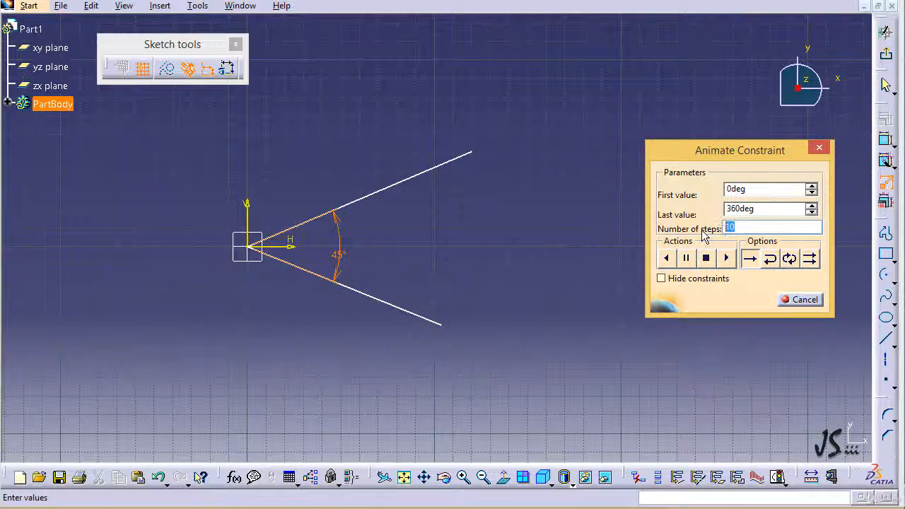
text(30)
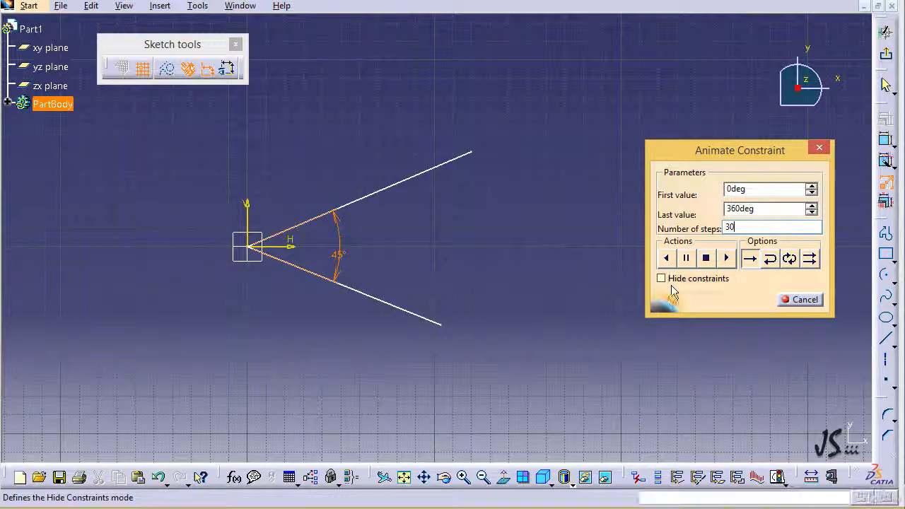
- Run the angle animation in Loop mode with the constraints hidden
click(790, 259)
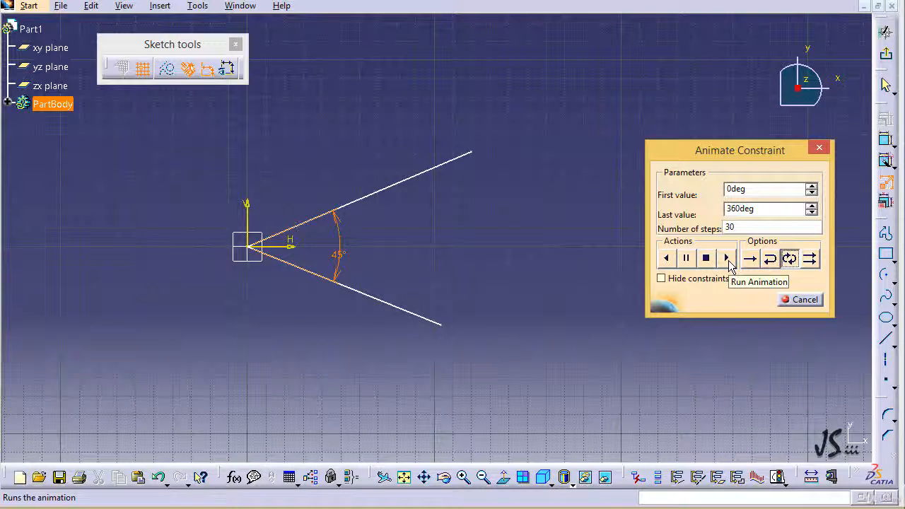
click(662, 280)
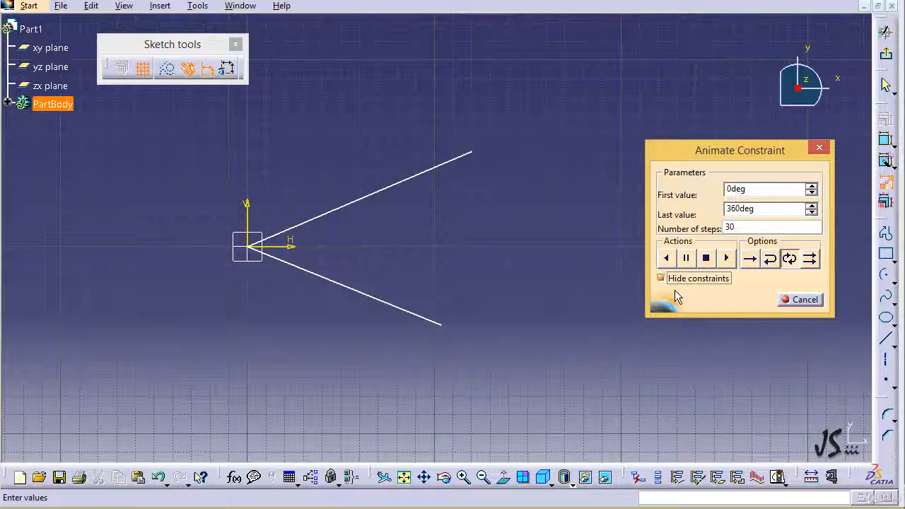
click(726, 258)
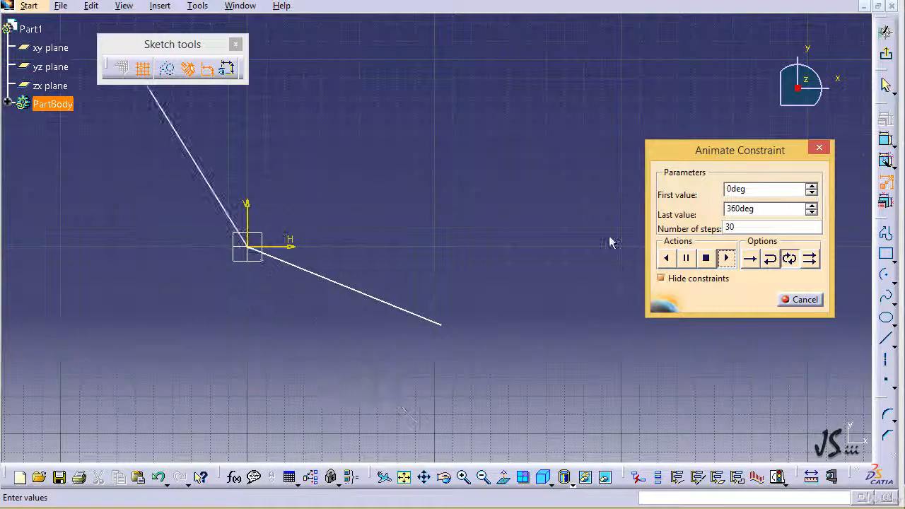
- Run the angle animation in Reverse mode, then run it again with the last value set to -360 degrees
click(772, 260)
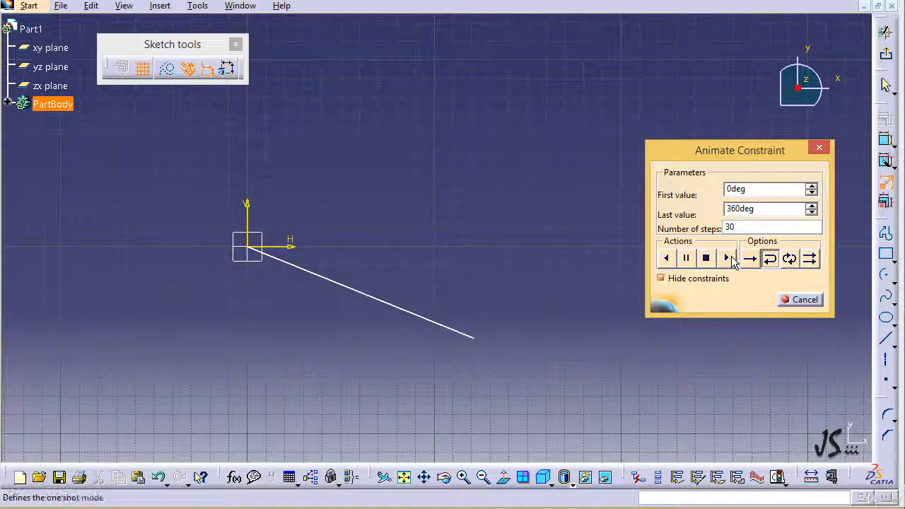
click(731, 259)
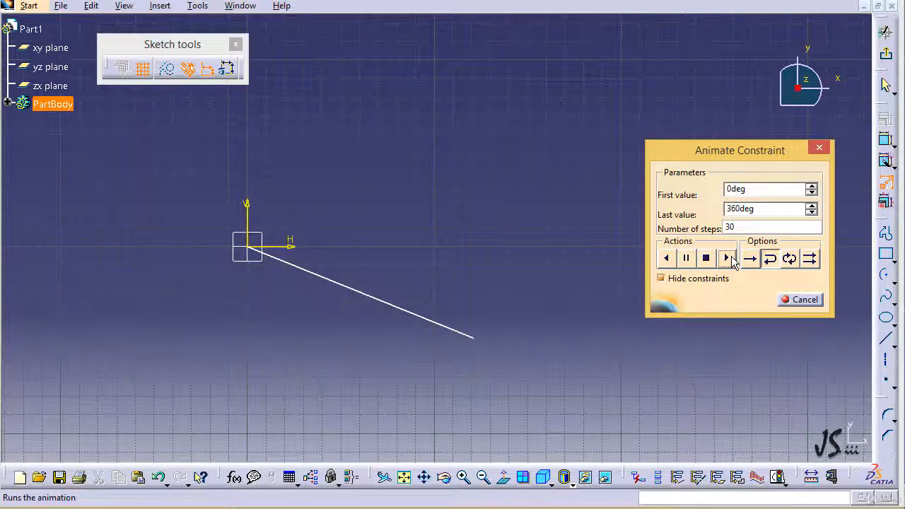
click(729, 210)
text(-)
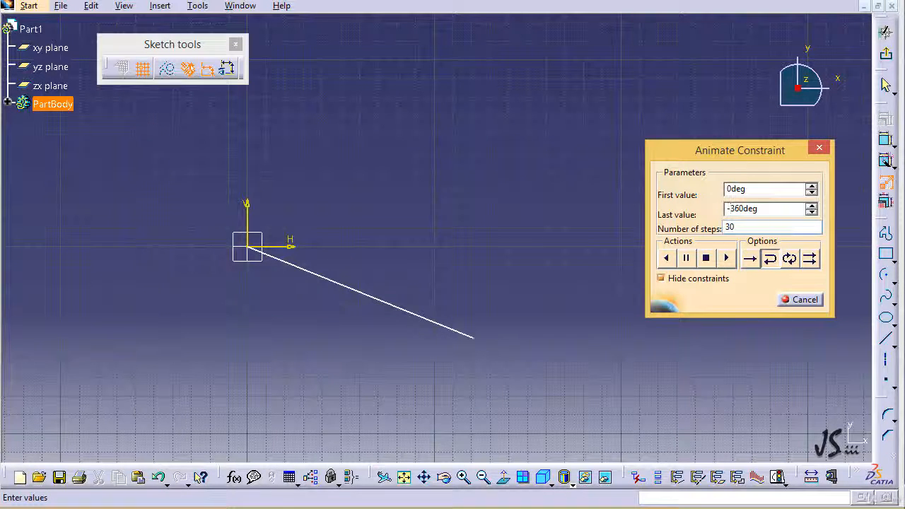
click(728, 259)
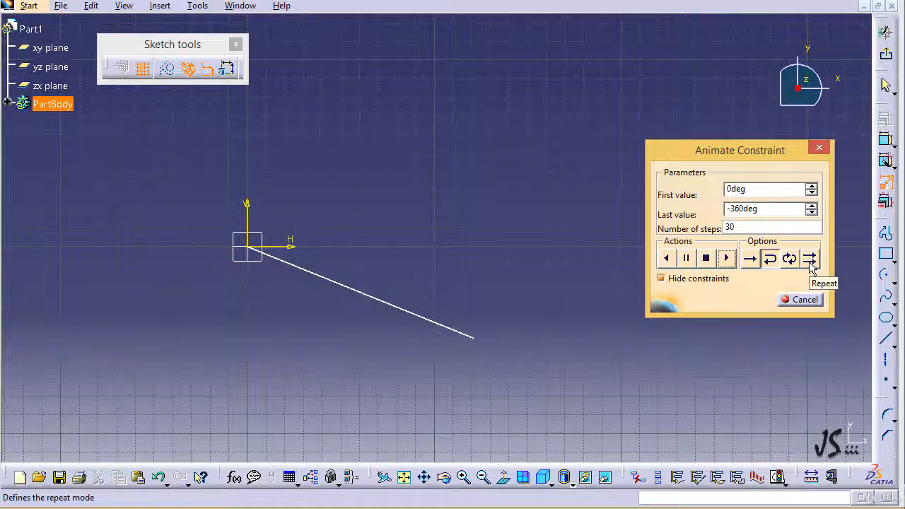
- Run the angle animation in Repeat mode with 60 steps, pause it, and cancel out of the animation
click(810, 259)
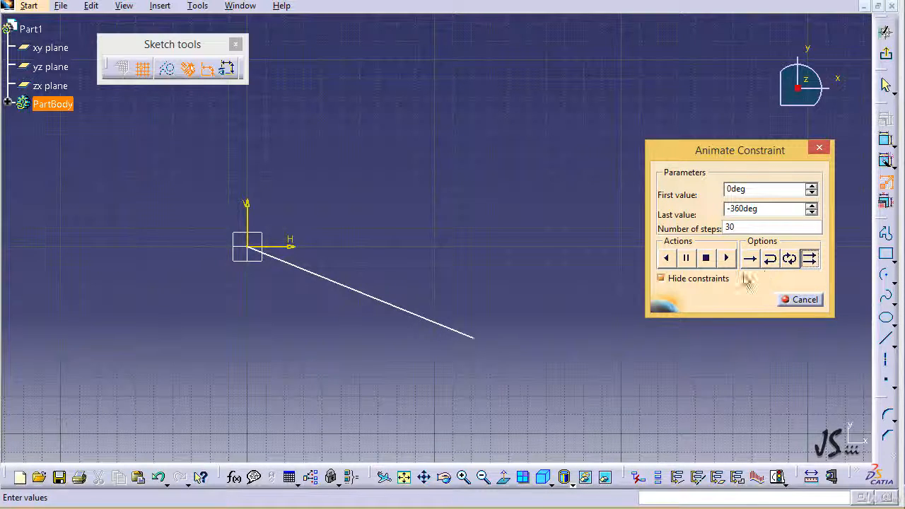
click(726, 259)
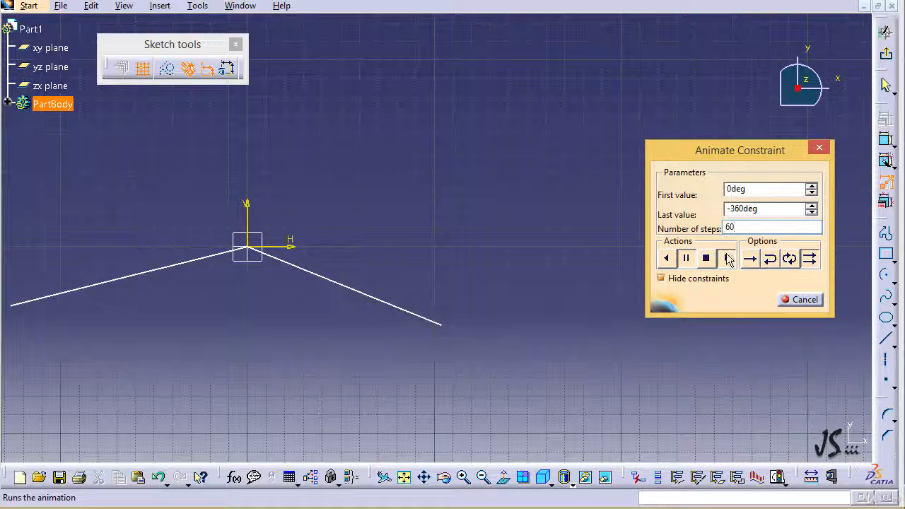
click(729, 260)
click(690, 258)
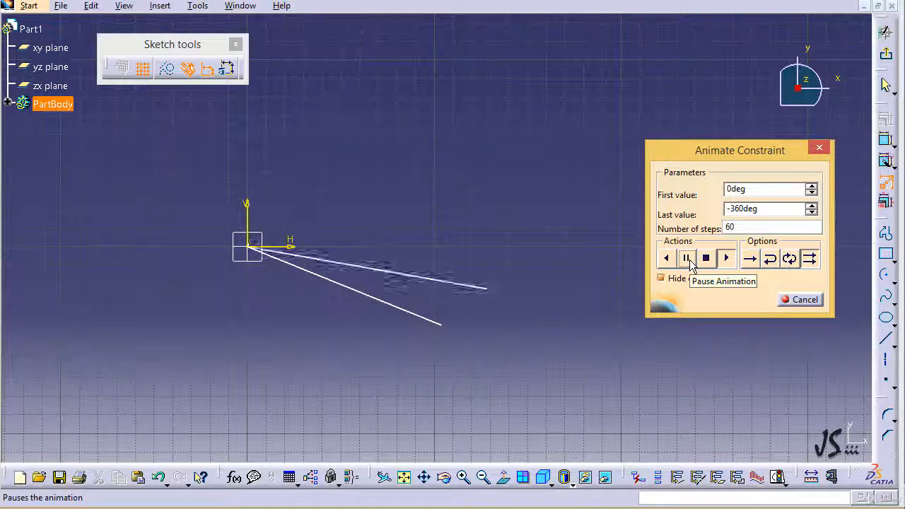
click(687, 259)
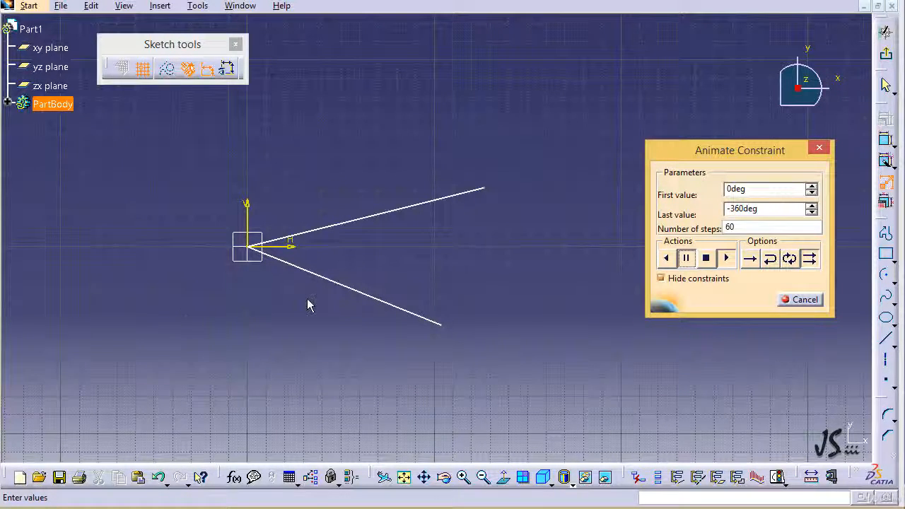
click(800, 299)
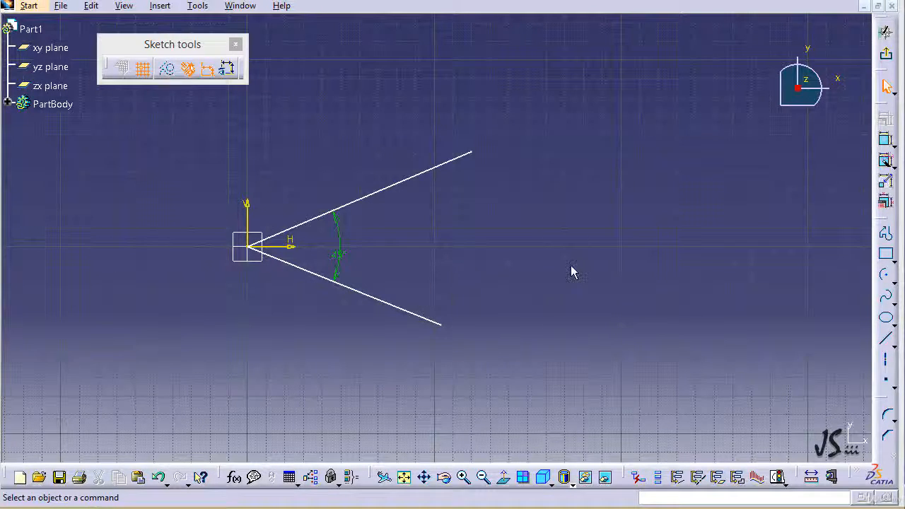
- Add a perpendicular constraint between the two lines while keeping their angle constraint
click(381, 193)
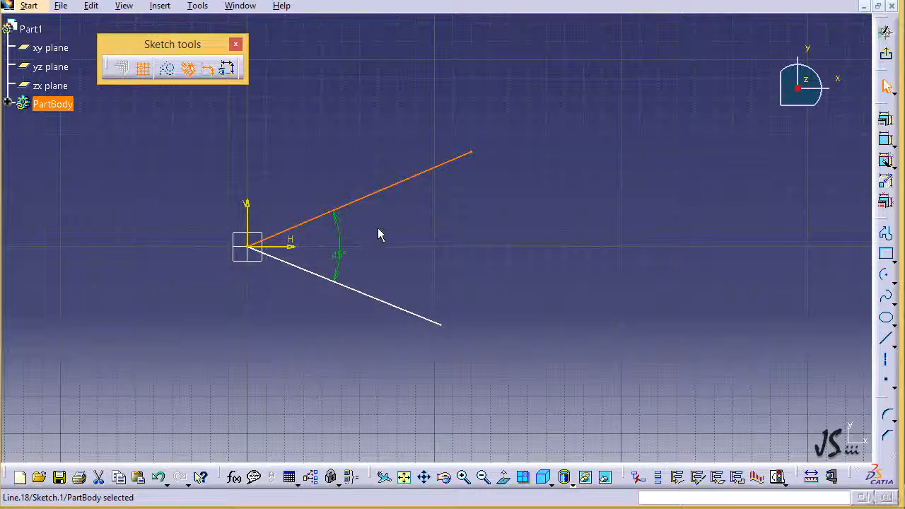
ctrl+click(386, 309)
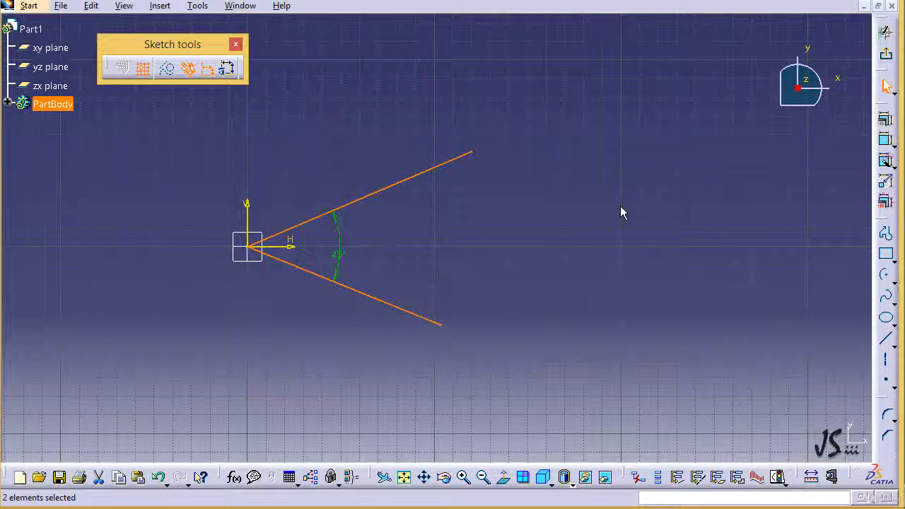
click(885, 138)
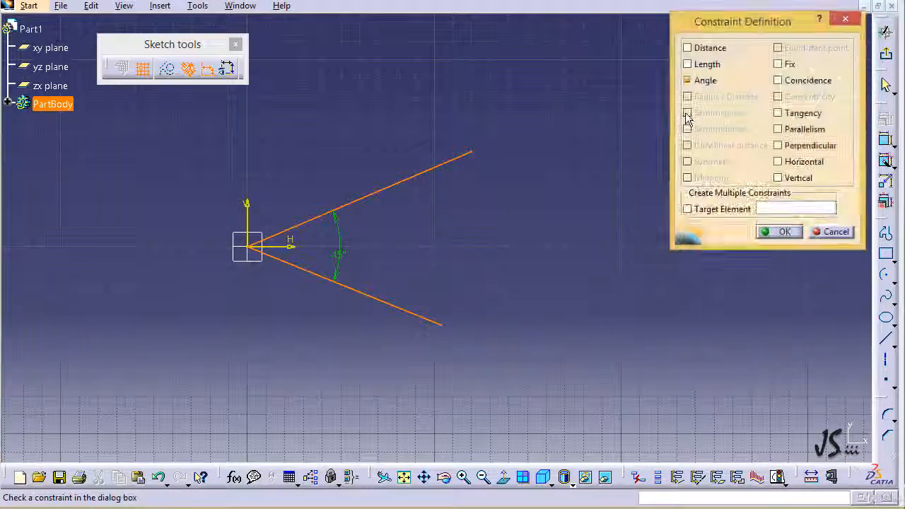
click(793, 149)
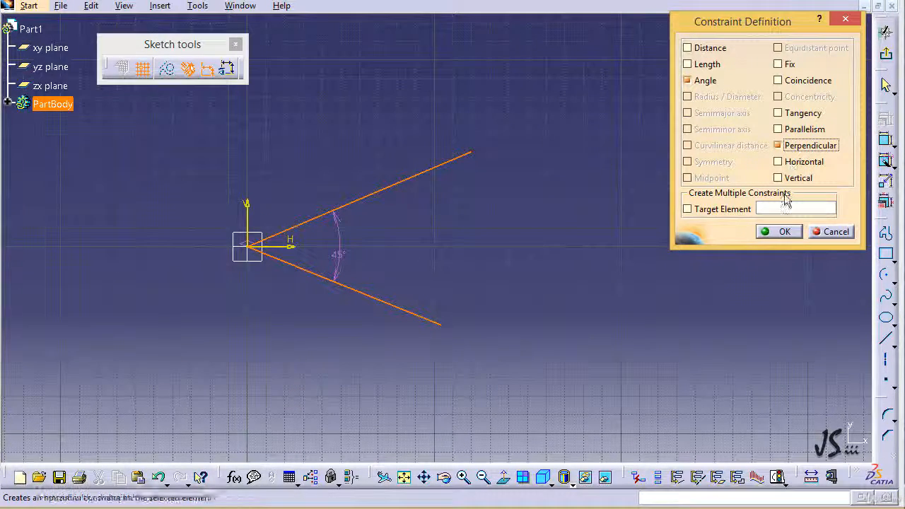
click(780, 231)
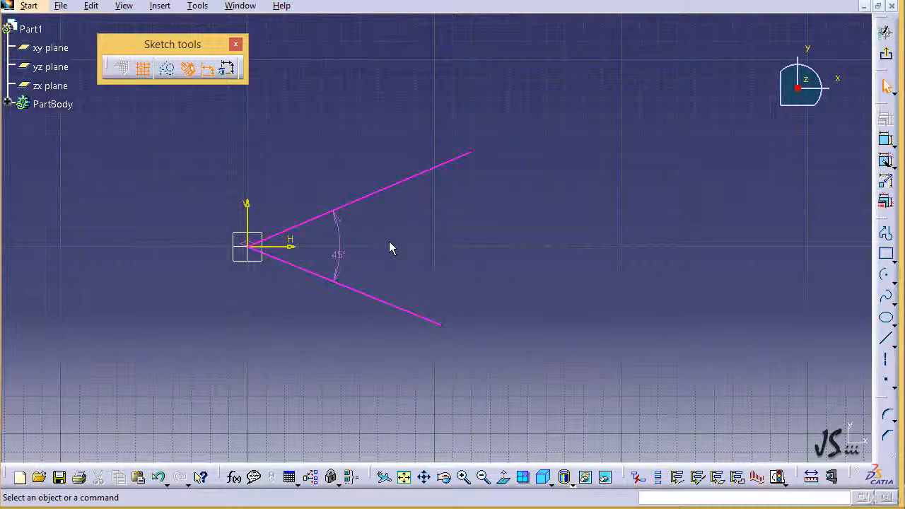
- Set the angle between the two lines to 90 degrees
double_click(340, 255)
text(90)
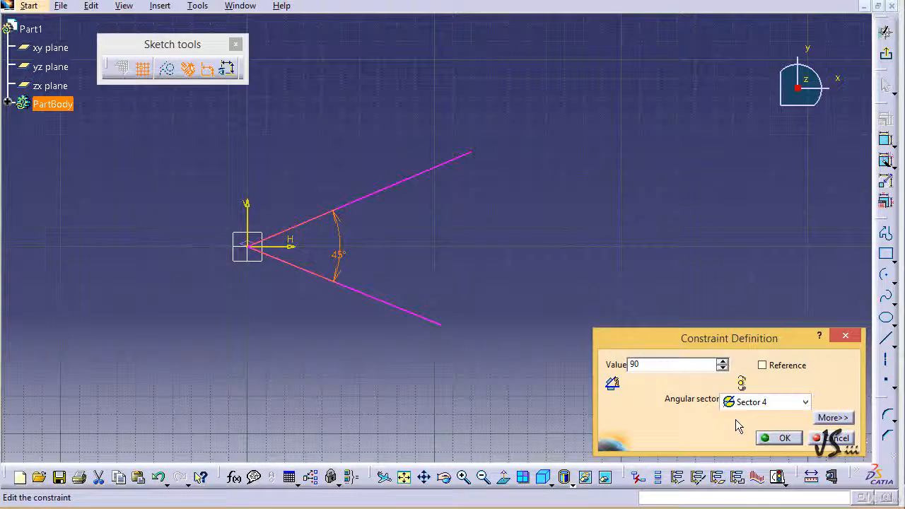
click(778, 438)
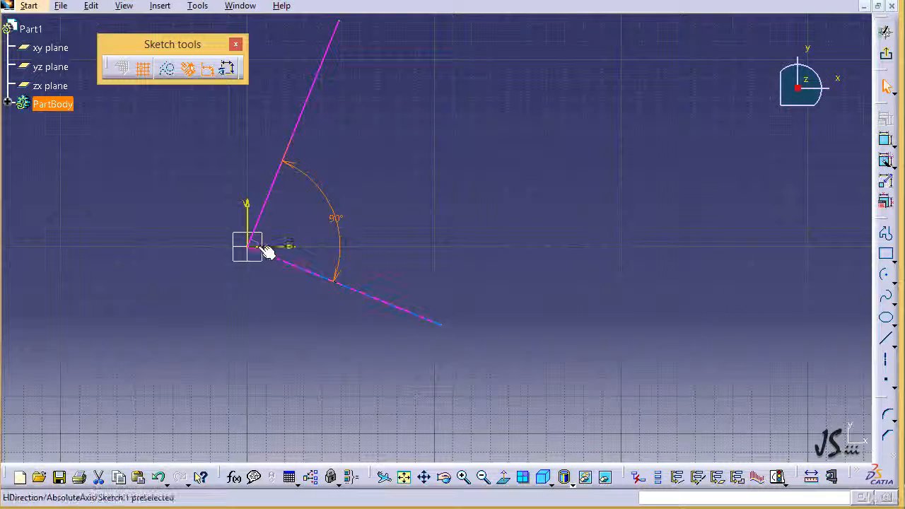
click(405, 226)
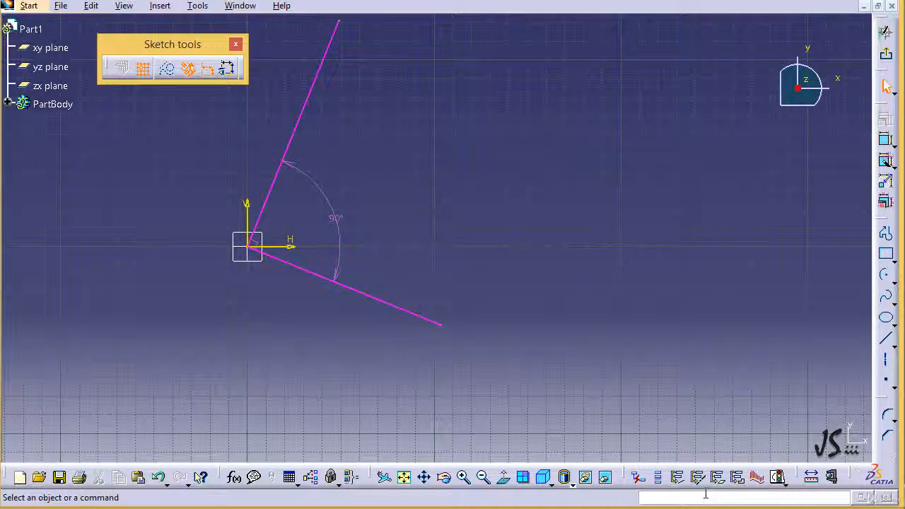
- Check the sketch solving status and inspect Line.18 and Line.19 in the detailed sketch analysis diagnostic
click(780, 479)
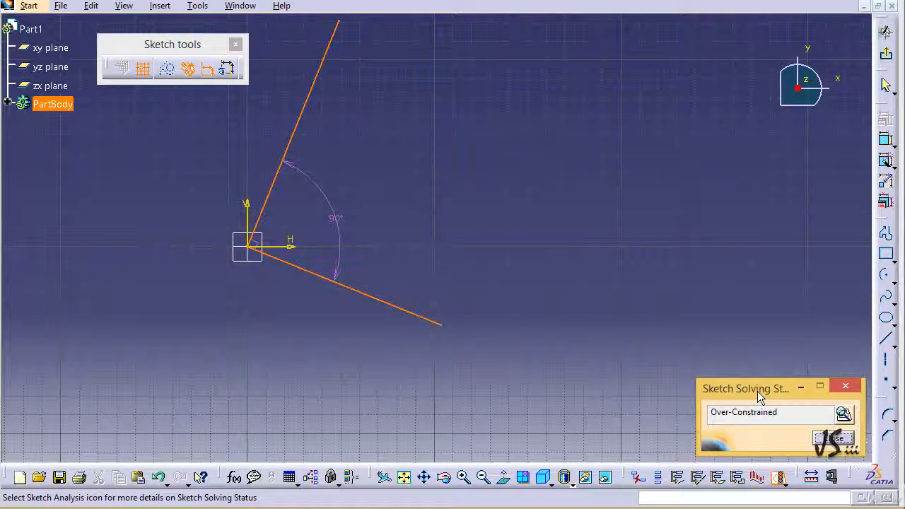
drag(758, 390, 618, 179)
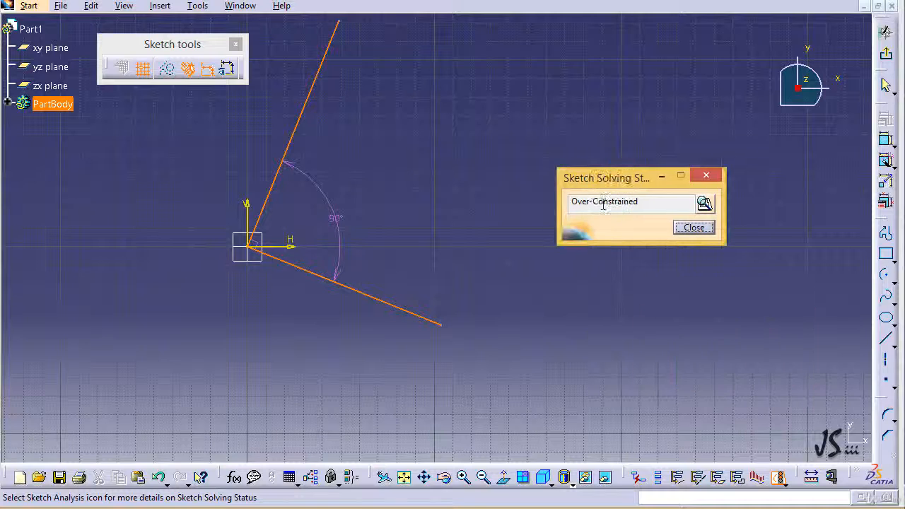
click(704, 204)
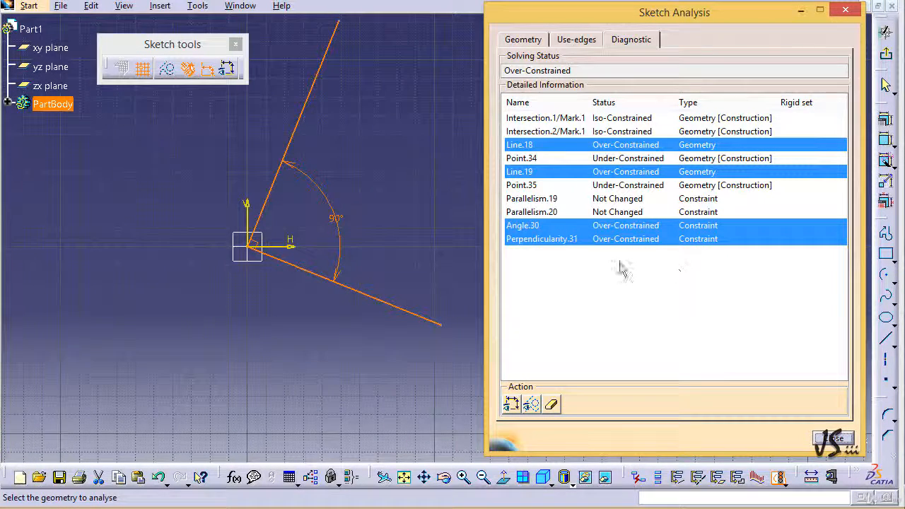
click(618, 146)
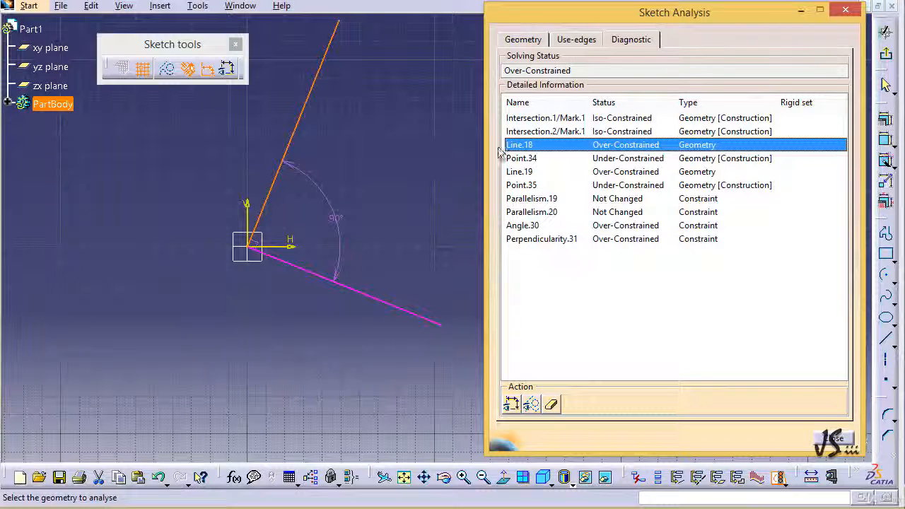
click(603, 172)
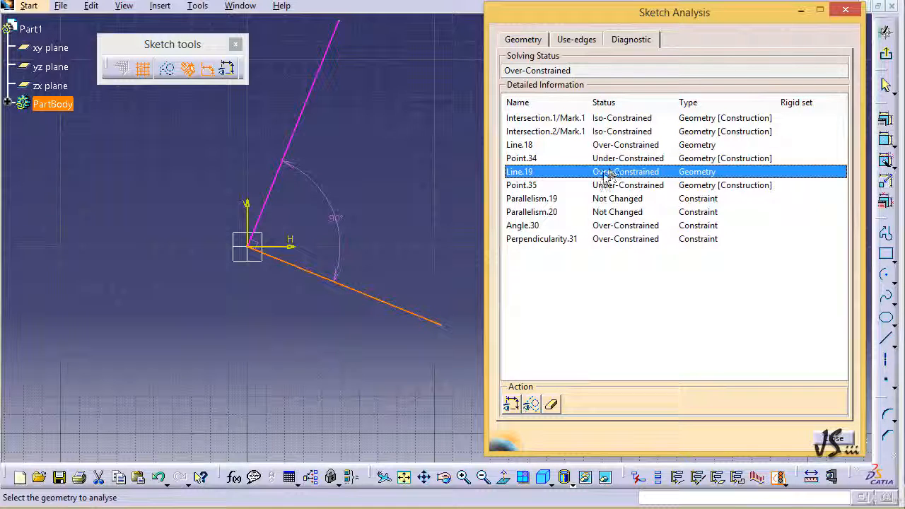
- Toggle the hiding of constraints and of construction geometries on and back off in the sketch analysis diagnostic
click(512, 409)
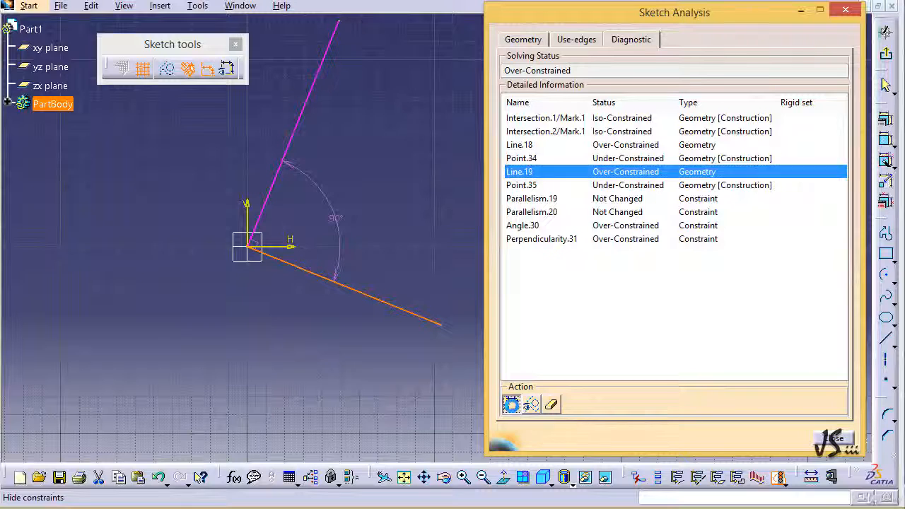
click(511, 408)
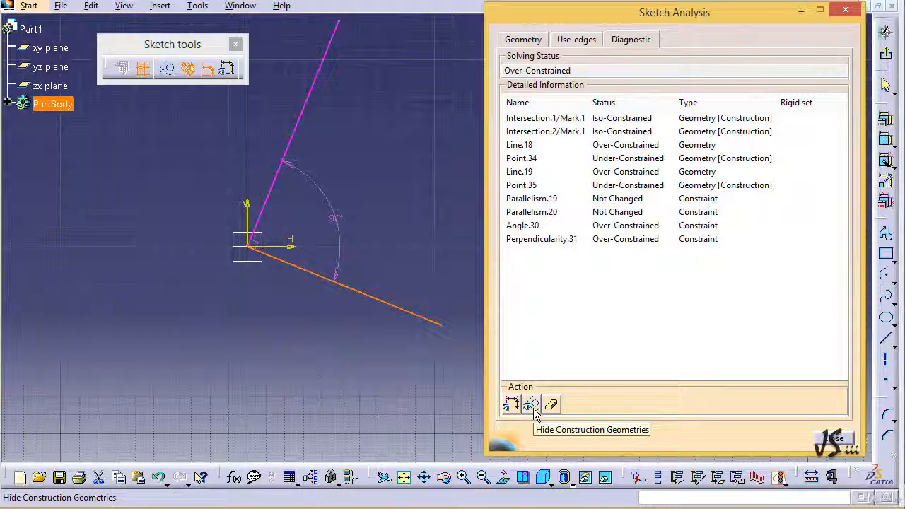
click(533, 410)
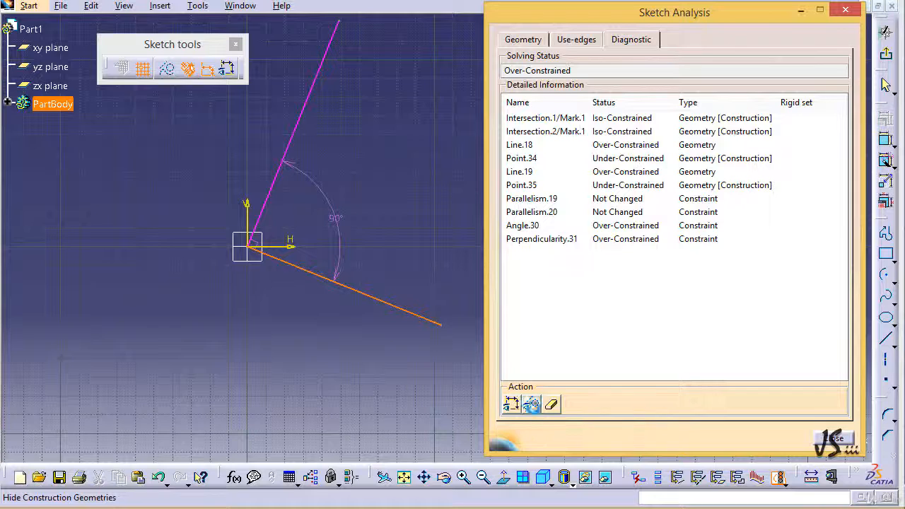
click(533, 410)
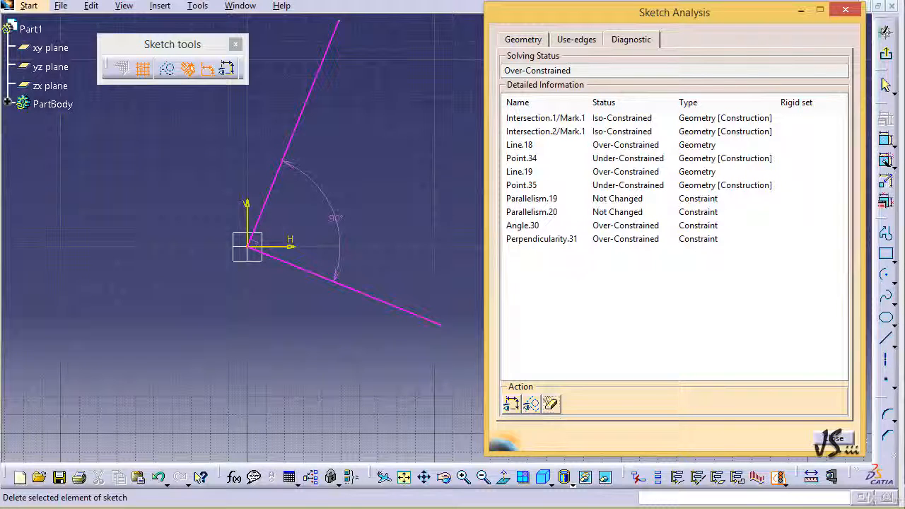
- Delete the over-constraining angle constraint Angle.30 from within the sketch analysis and close the analysis
click(343, 237)
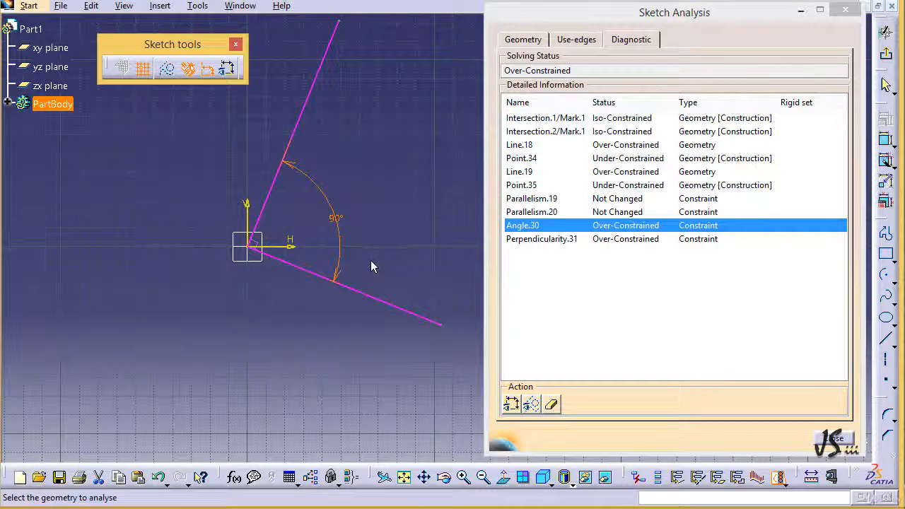
click(619, 227)
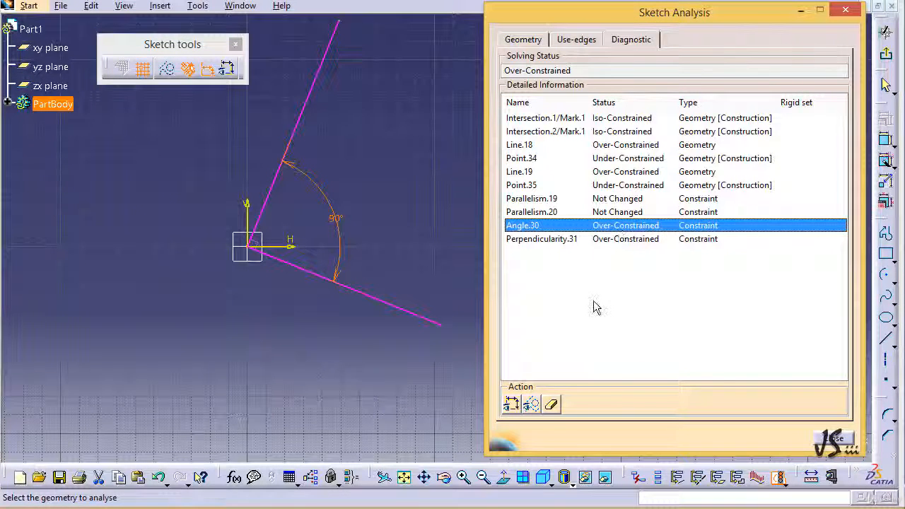
click(552, 404)
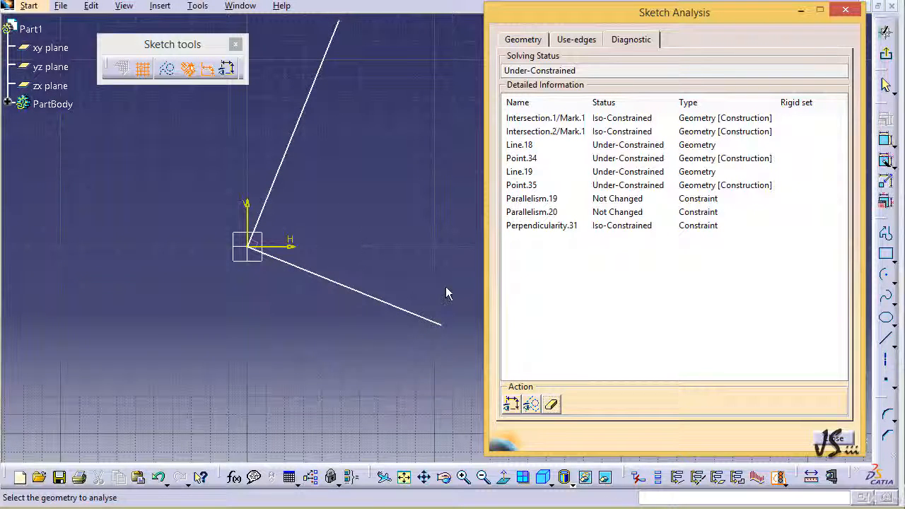
click(833, 439)
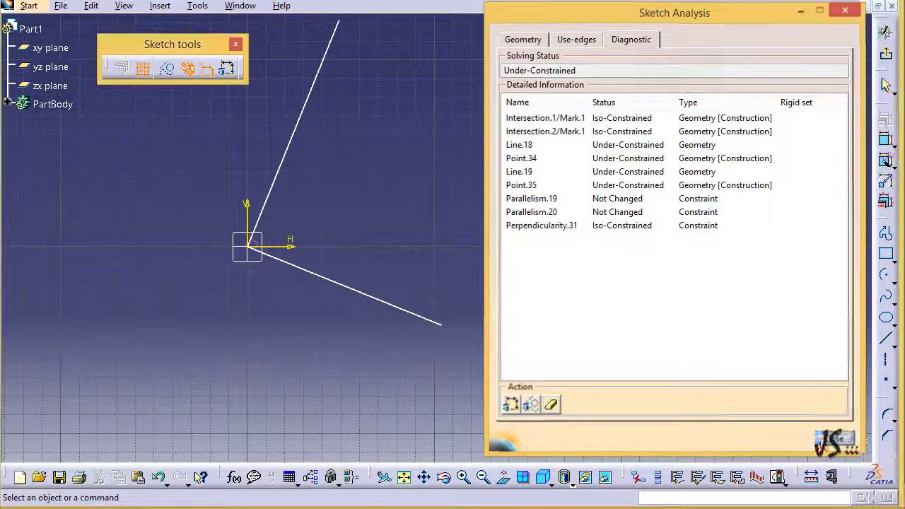